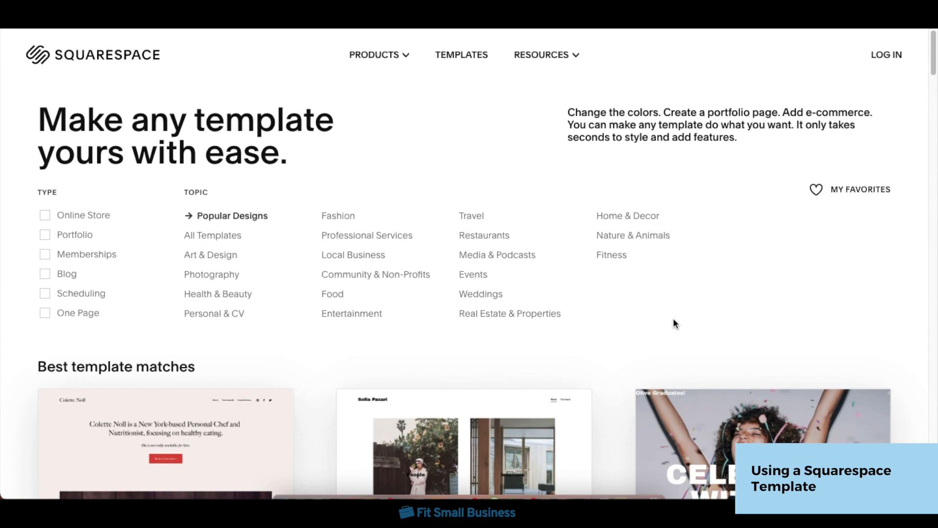
Step: Filter the template gallery by the Online Store and Memberships types and the Local Business topic
scroll(675, 323, down, 3)
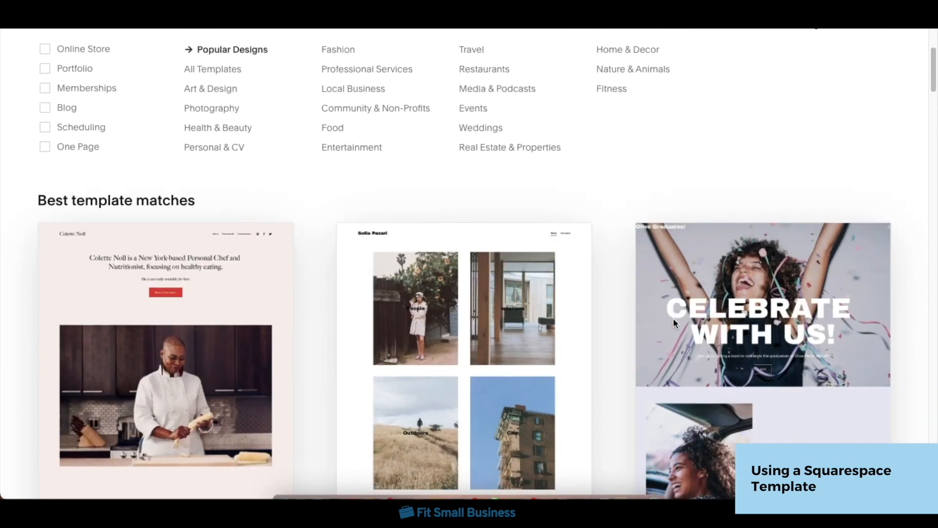
scroll(674, 323, down, 5)
scroll(675, 323, up, 8)
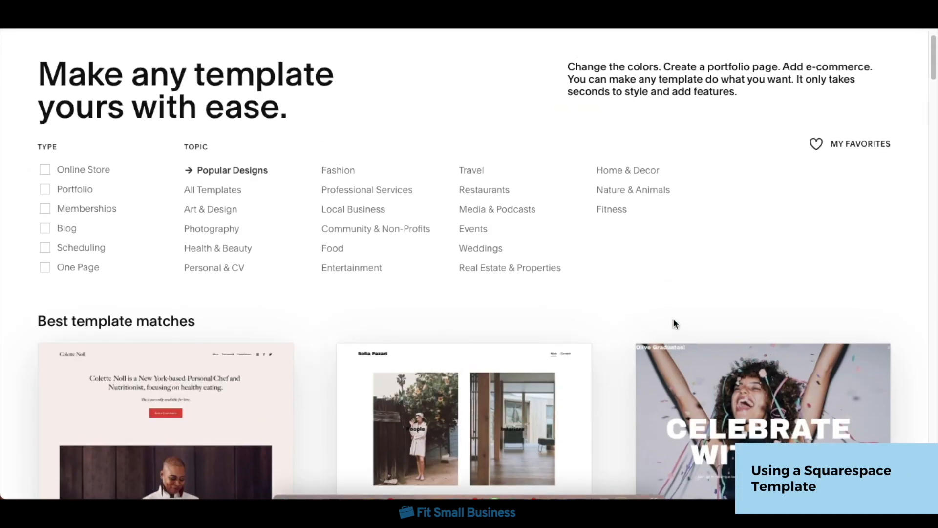
scroll(672, 324, up, 1)
click(50, 216)
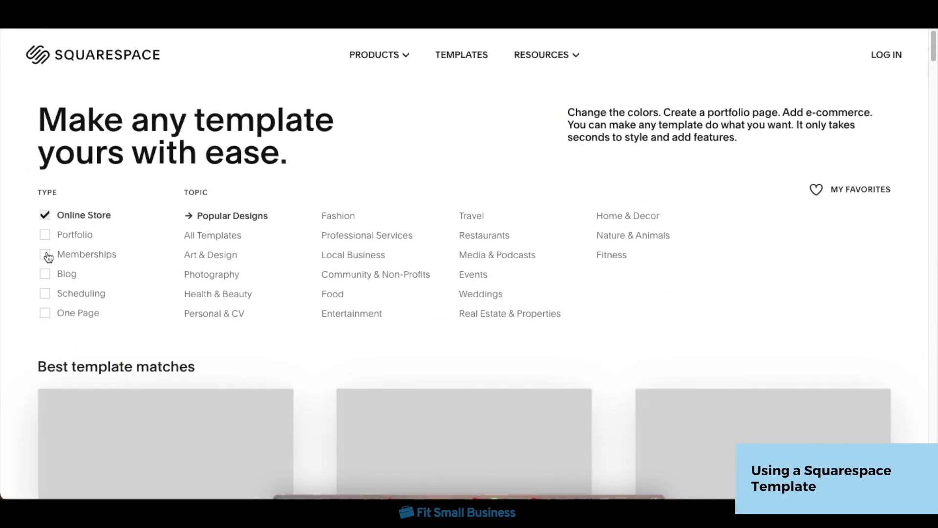
click(47, 256)
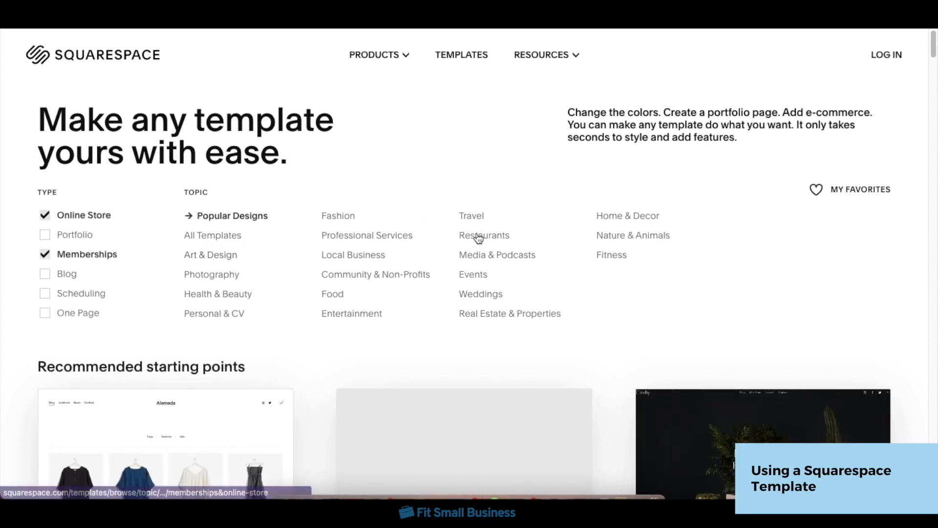
click(626, 219)
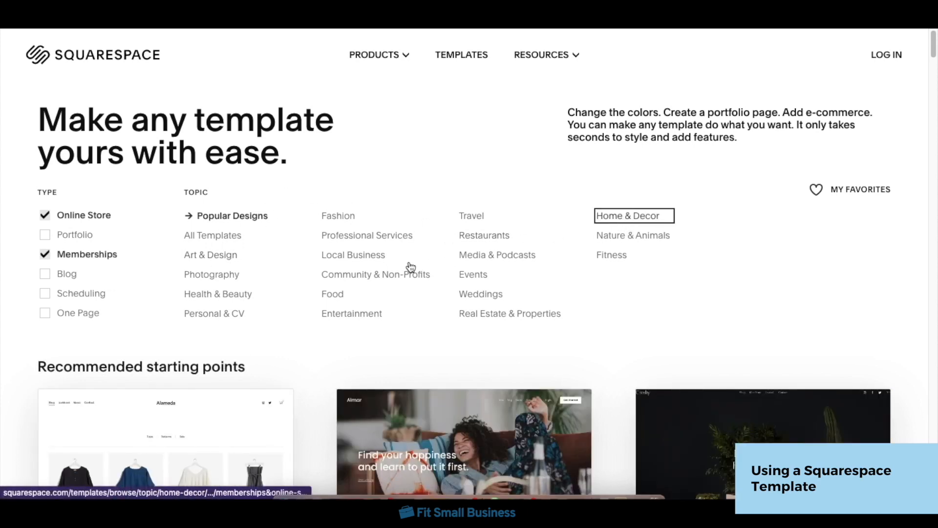
click(377, 257)
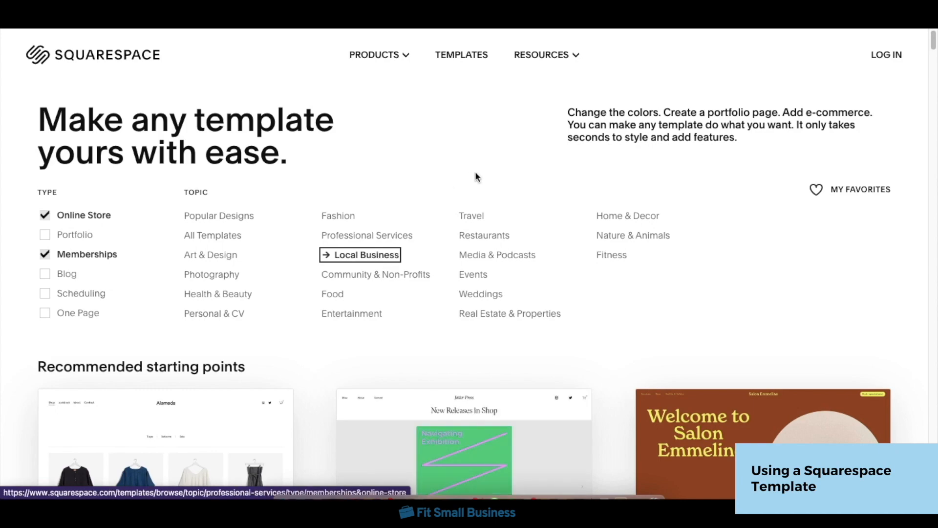
Step: Preview the Hales template and start a site with that design
scroll(477, 178, down, 10)
scroll(477, 176, down, 10)
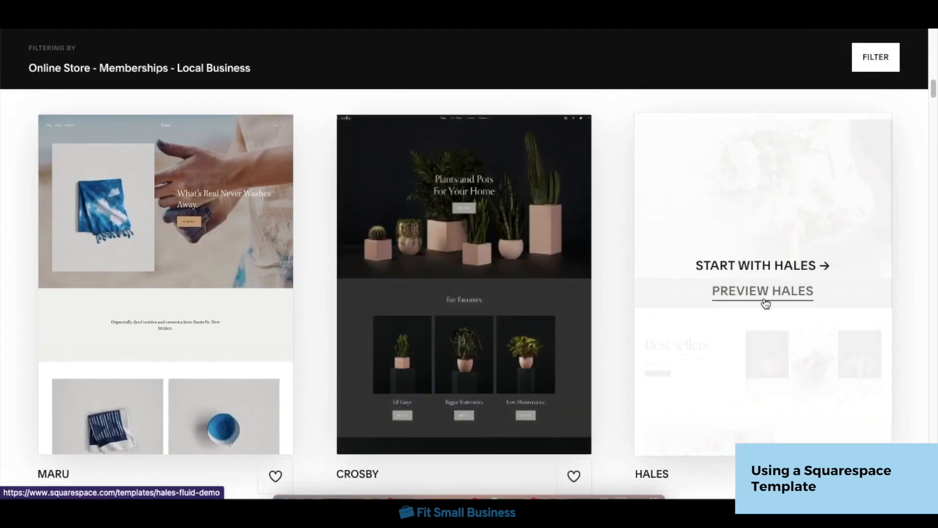
click(765, 292)
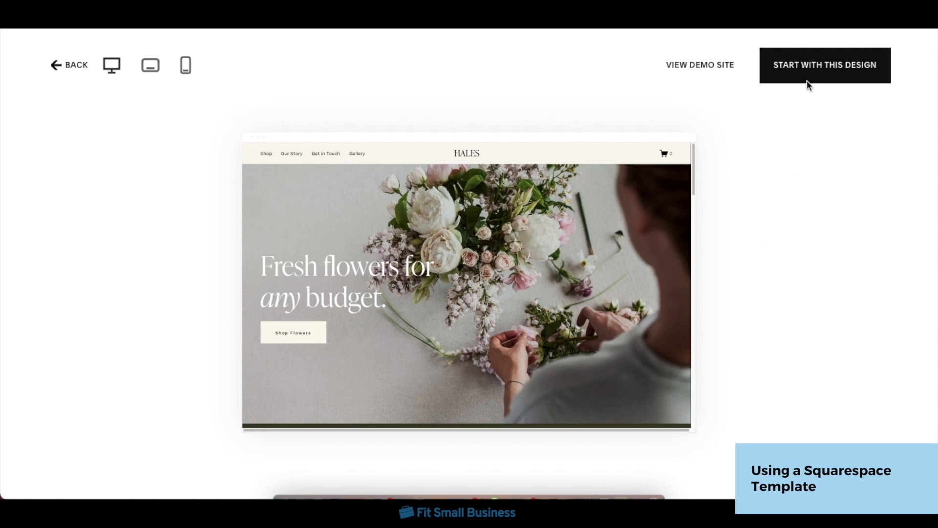
click(809, 75)
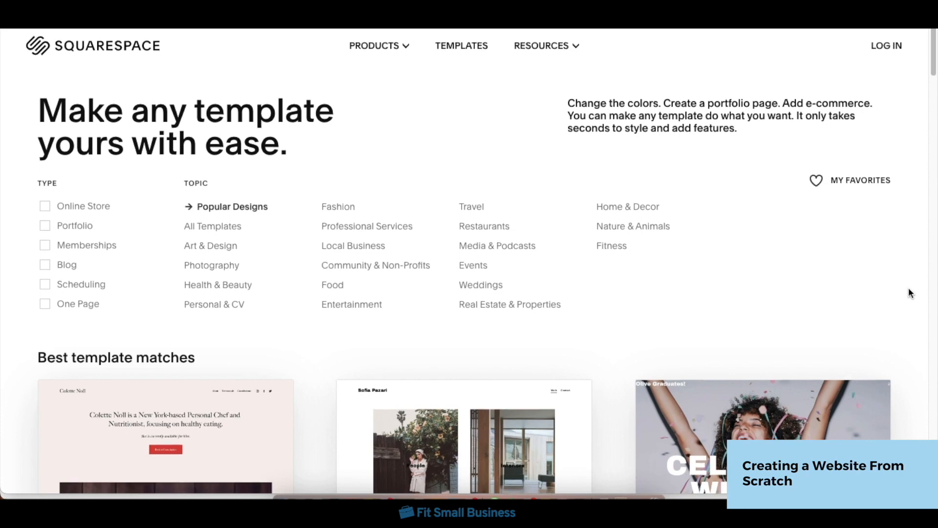
Step: Find the option to build your own template in the gallery and start its guided setup
scroll(909, 289, down, 10)
scroll(908, 292, up, 1)
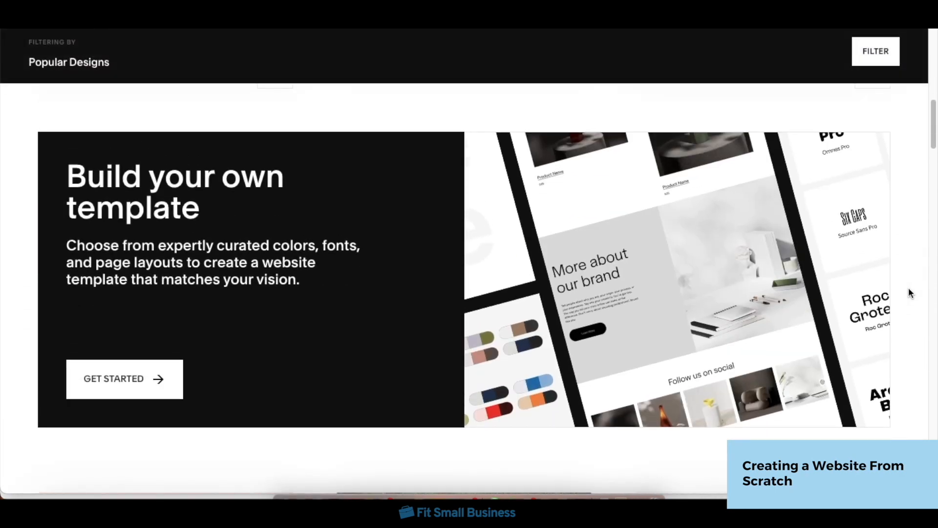
click(142, 379)
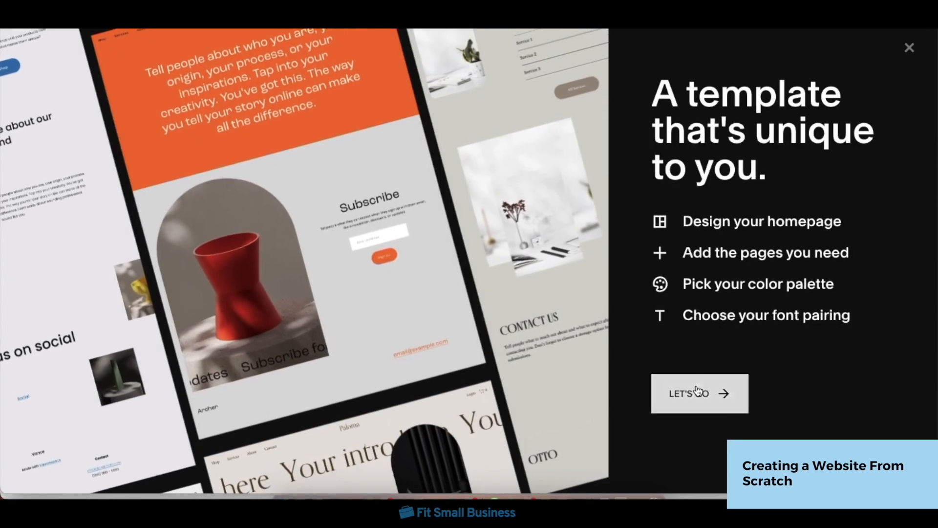
click(697, 389)
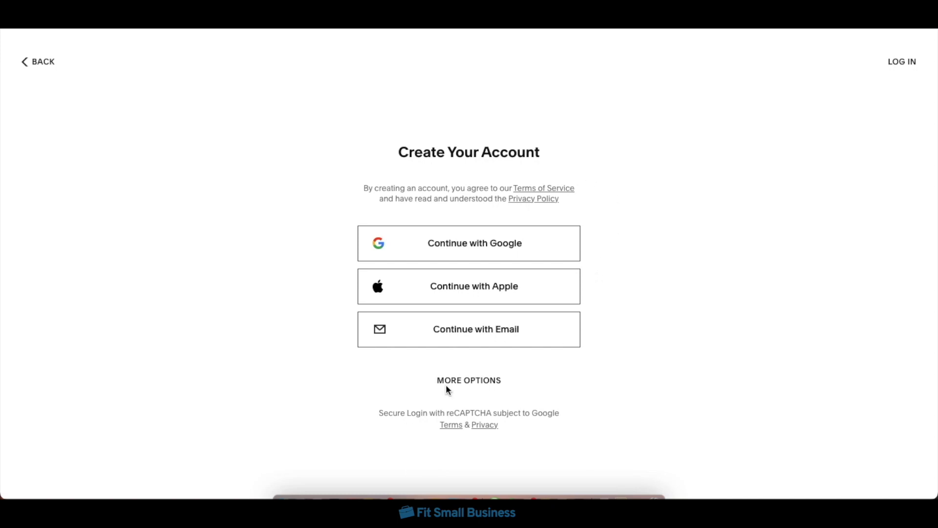
Step: Show the additional sign-up options, switch to logging in with an existing account, and enter the account e-mail address
click(465, 382)
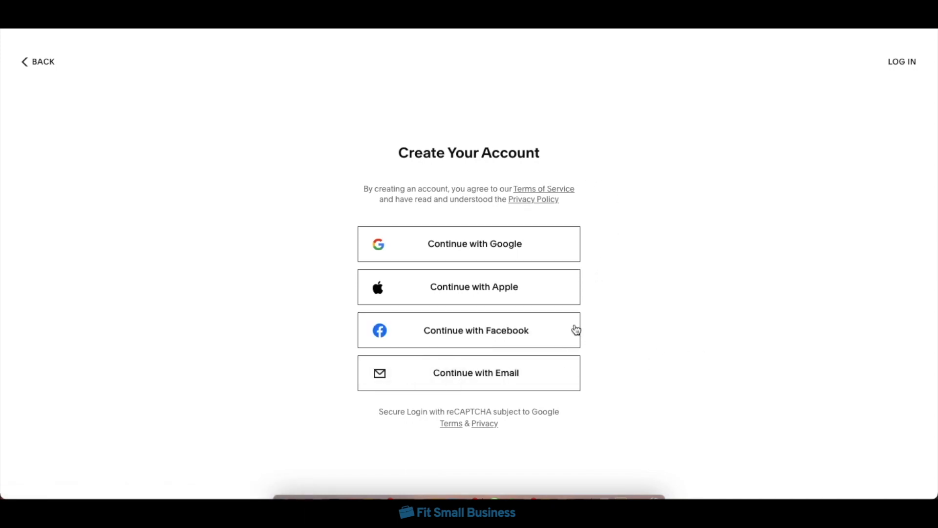
click(898, 69)
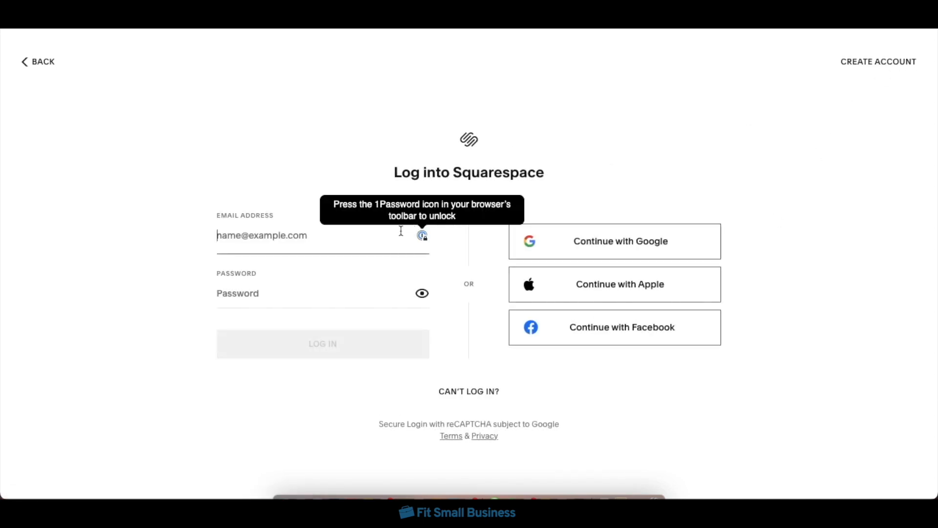
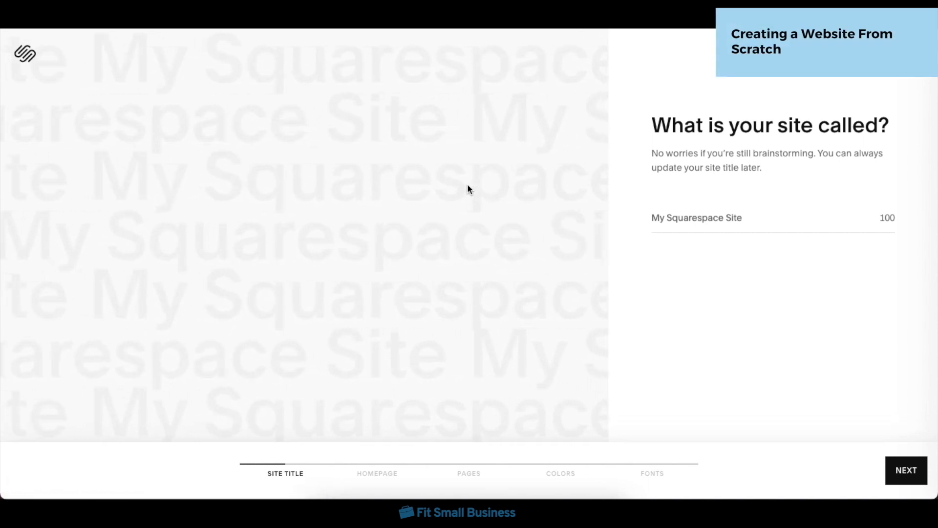
Step: Name the new site "Audrey's Flower Store" and continue to the homepage setup
click(787, 216)
text(Audrey's Flower store)
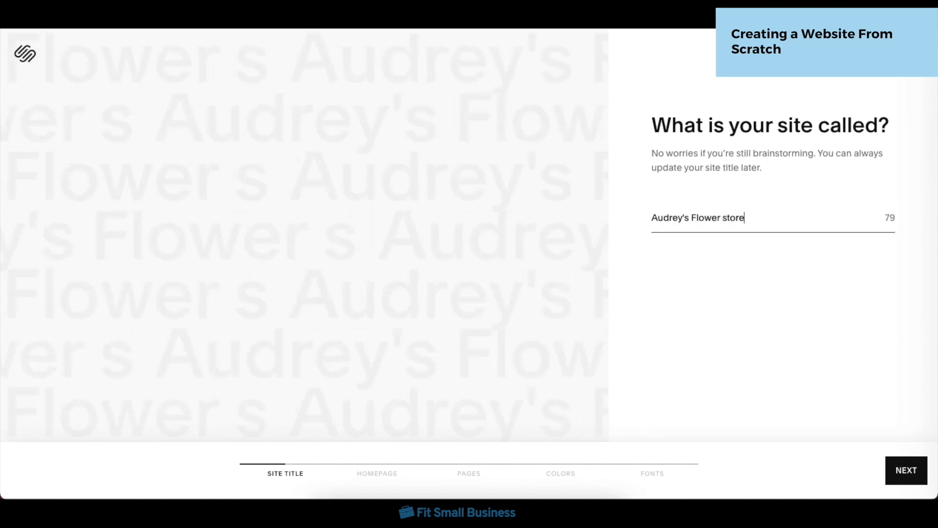
key(BackSpace)
key(BackSpace)
key(BackSpace)
key(BackSpace)
key(BackSpace)
text(Store)
click(904, 472)
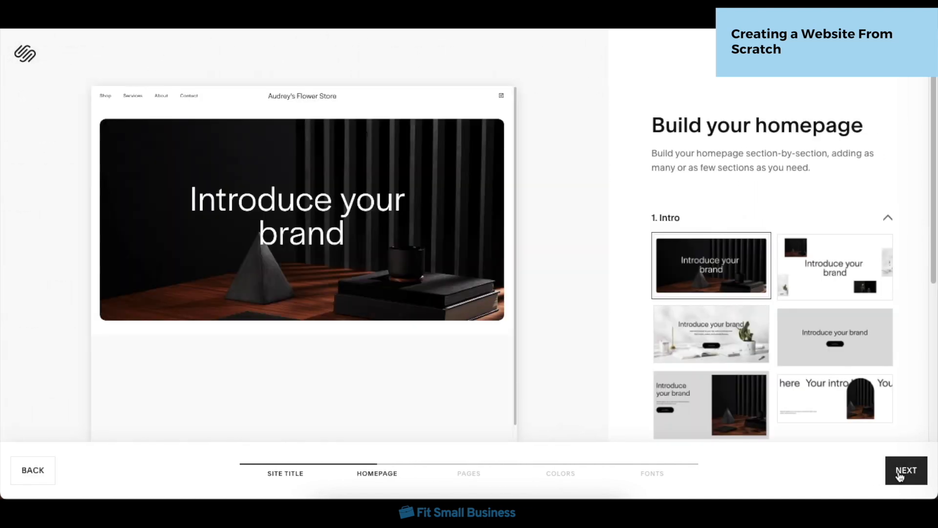
Step: Choose the white desk-and-plant intro layout for the homepage and continue with the default pages
click(711, 337)
click(907, 470)
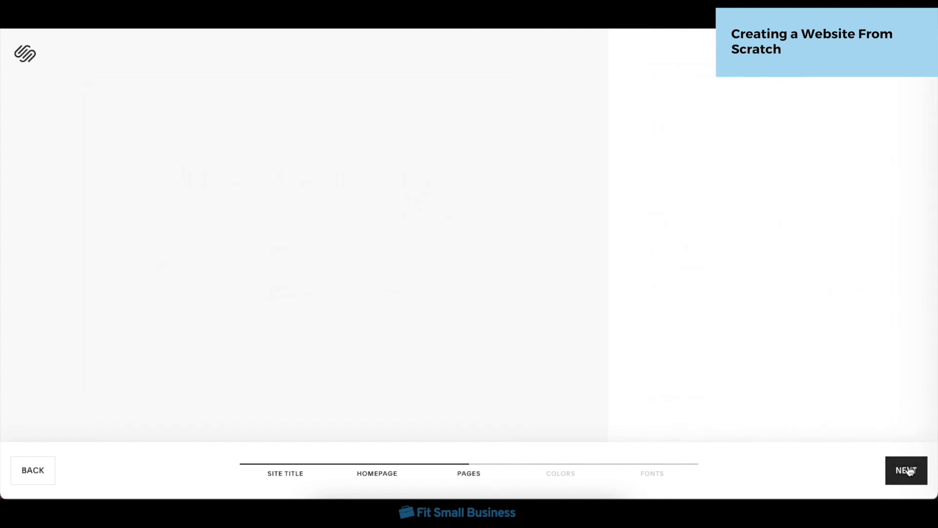
click(907, 471)
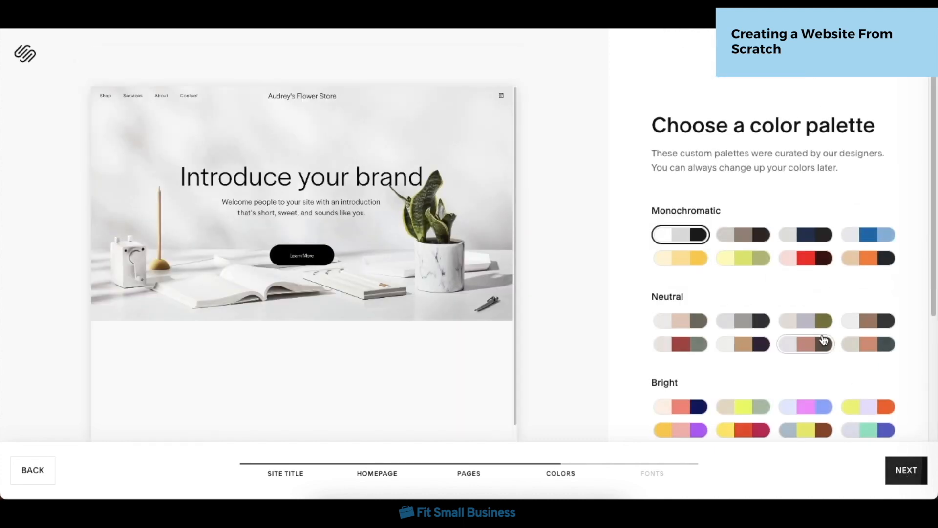
Step: Choose the blue color palette for the site and continue to the font selection
scroll(824, 341, down, 1)
click(868, 195)
click(907, 471)
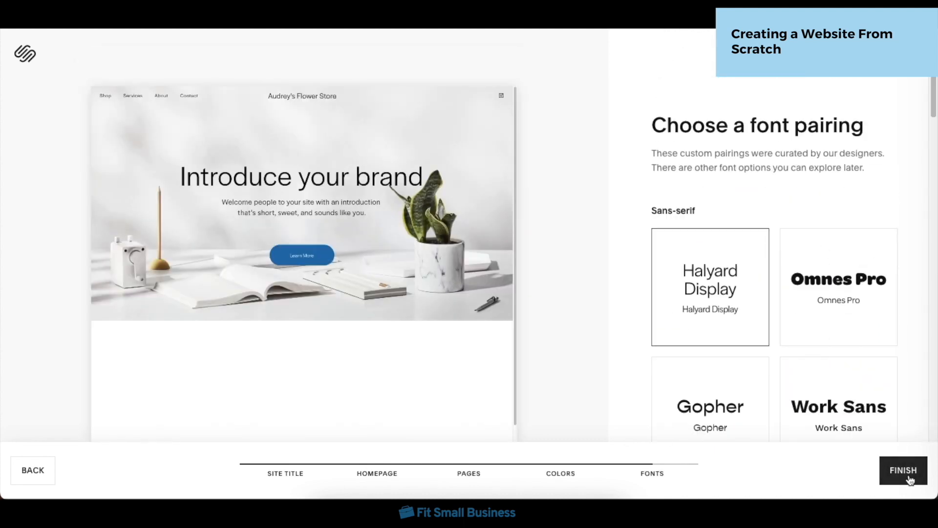
Step: Choose the Six Caps and Source Sans Pro font pairing and finish the custom template
scroll(869, 390, down, 3)
click(829, 399)
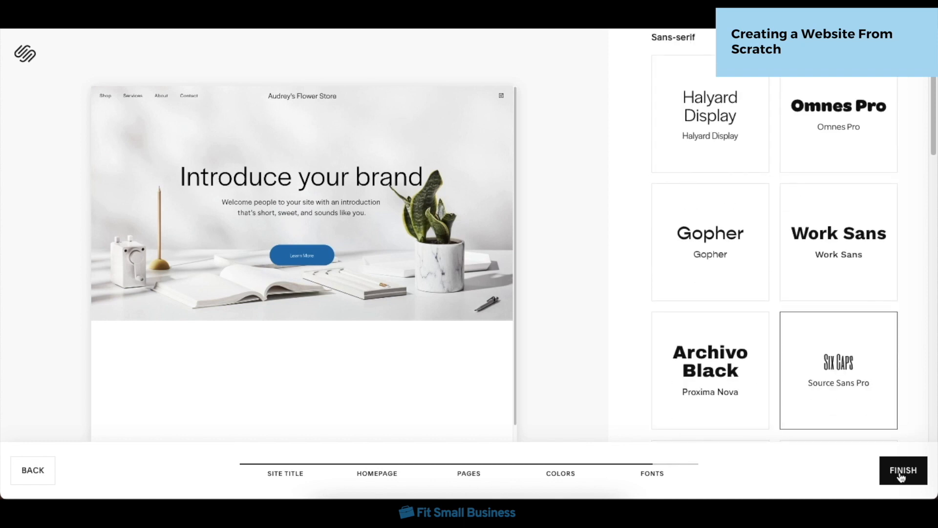
click(900, 472)
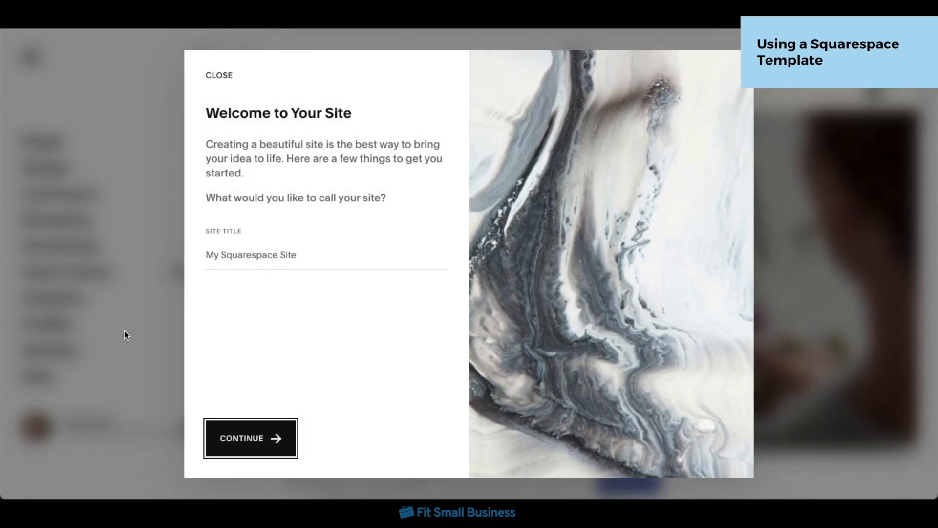
Step: Enter "Audrey's Flower Store" as the site title in the welcome dialog and continue
click(326, 257)
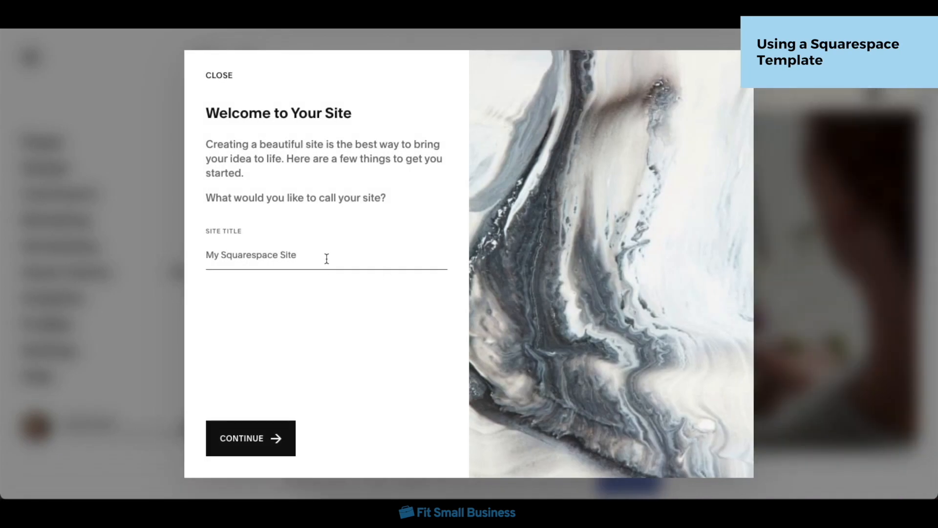
text(Audrey's flower store)
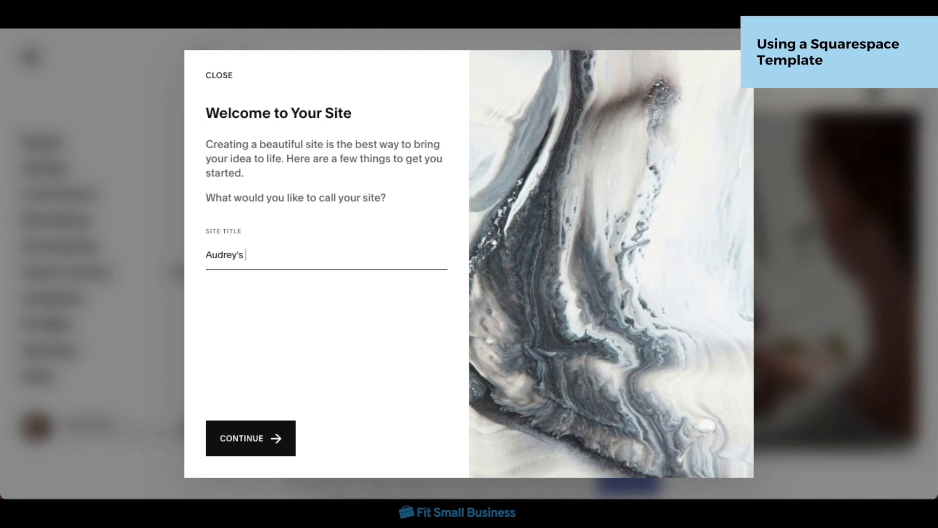
click(248, 255)
key(BackSpace)
text(F)
key(BackSpace)
text(S)
click(254, 432)
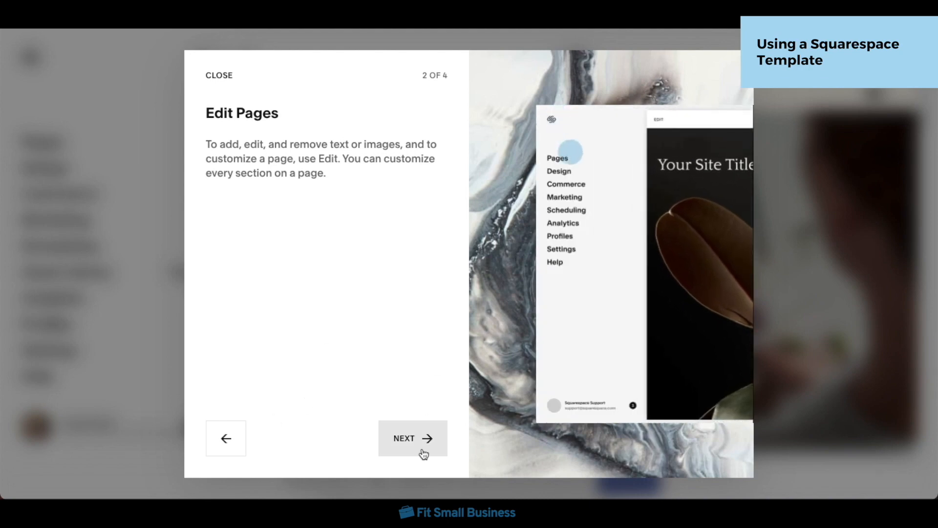
Step: Go through the remaining welcome tips and get started with the site dashboard
click(422, 452)
click(422, 452)
click(421, 449)
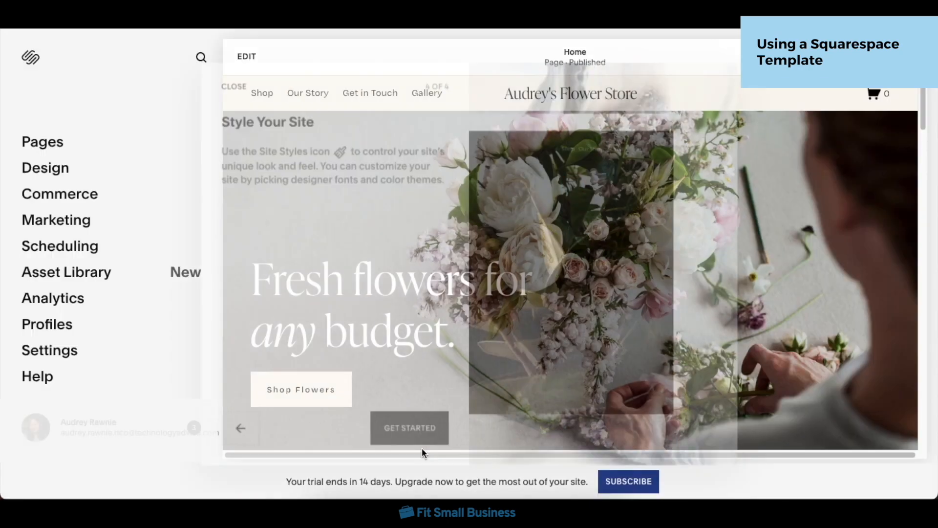
click(898, 435)
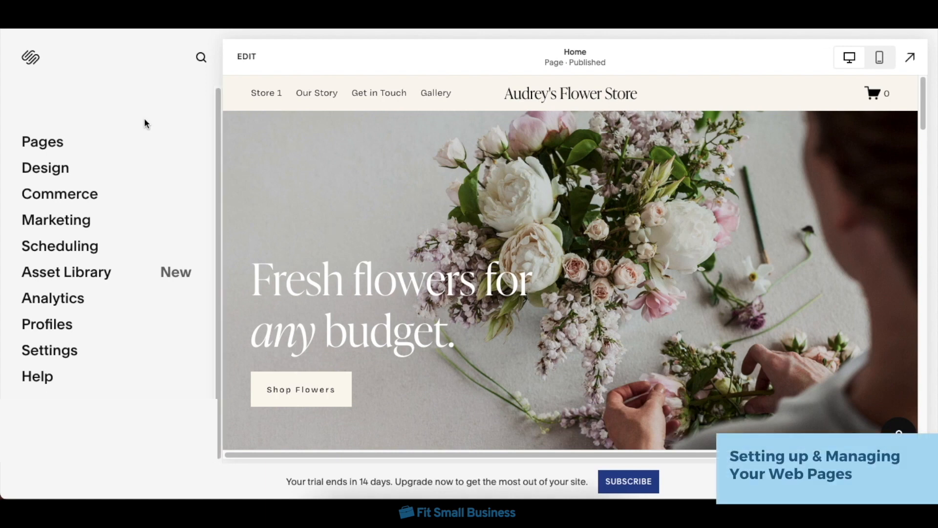
Step: Add a blog page to the main navigation, using the layout with images beside the post titles
click(95, 141)
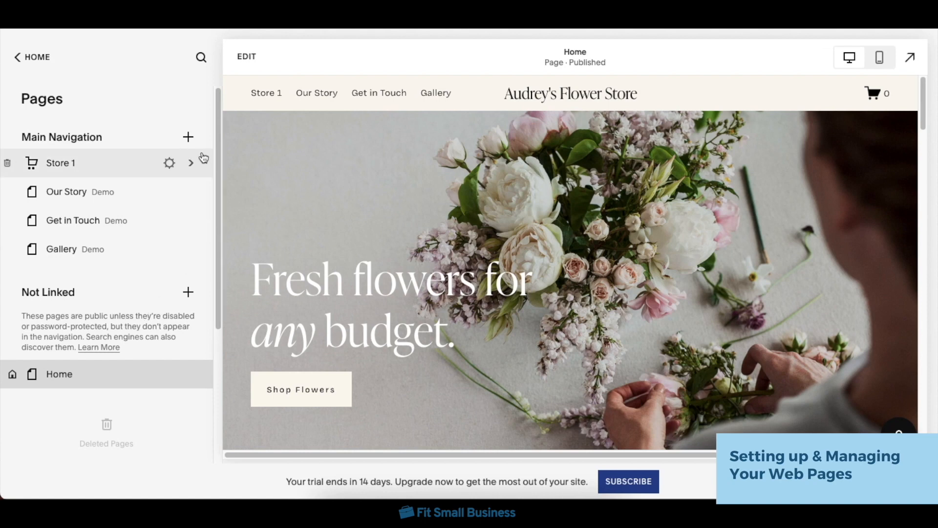
click(188, 138)
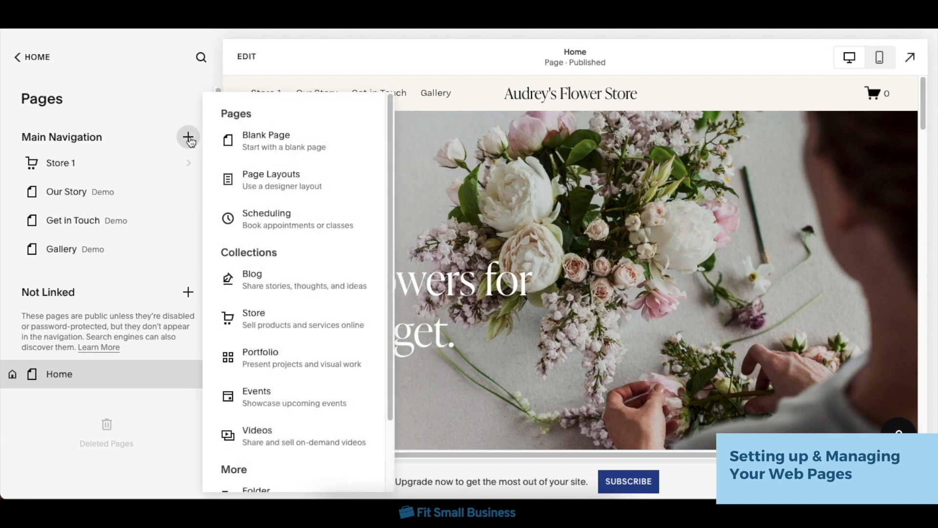
click(292, 290)
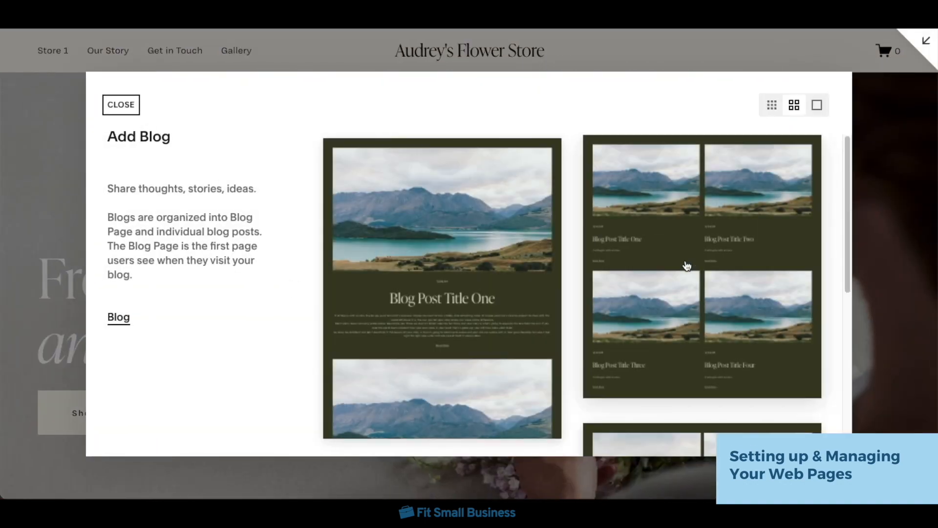
scroll(685, 267, down, 10)
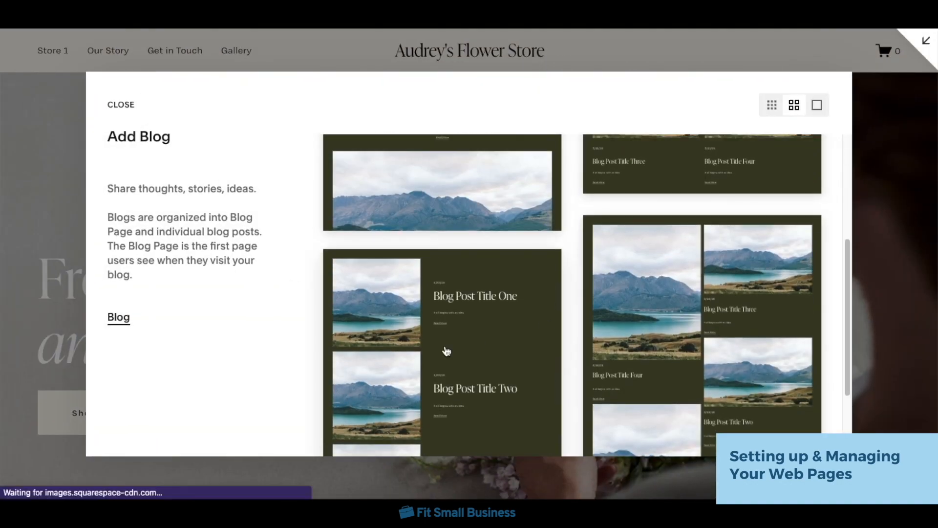
click(445, 348)
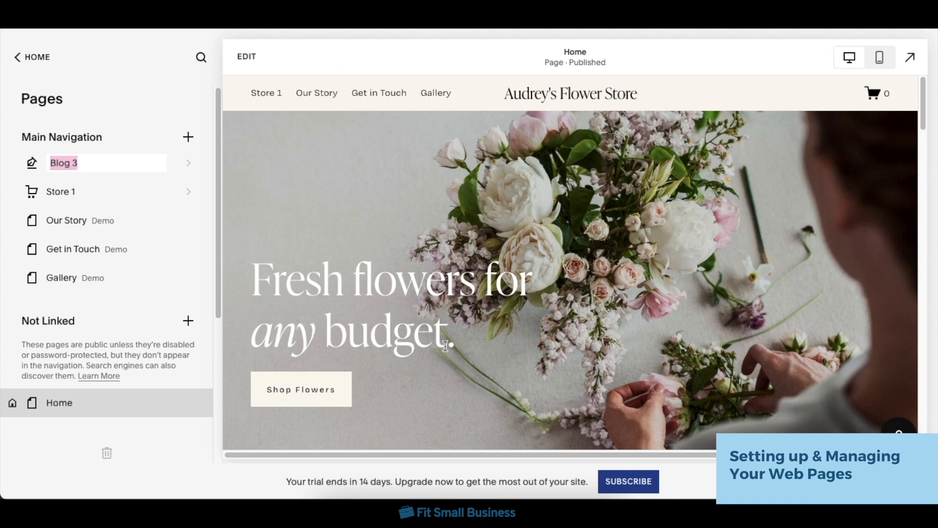
Step: Delete the Gallery demo page from the main navigation and return to the page list
click(15, 274)
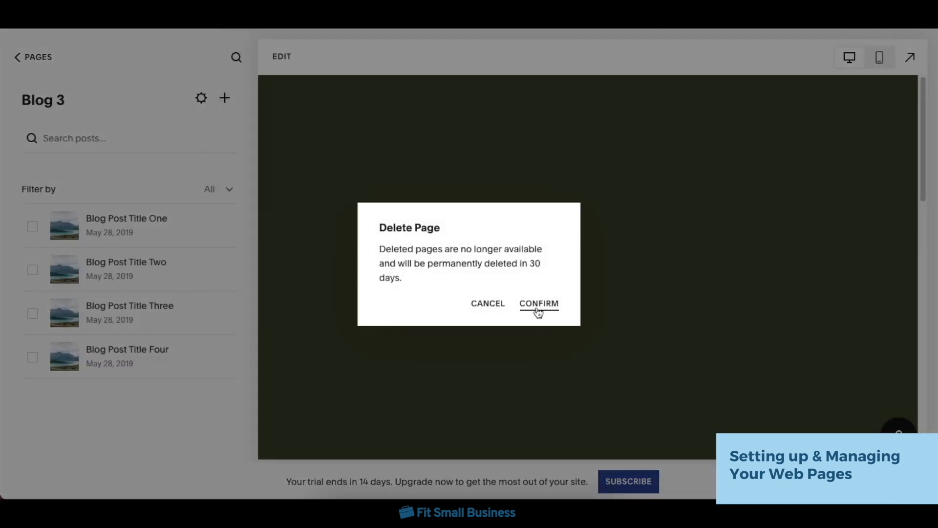
click(538, 305)
click(35, 57)
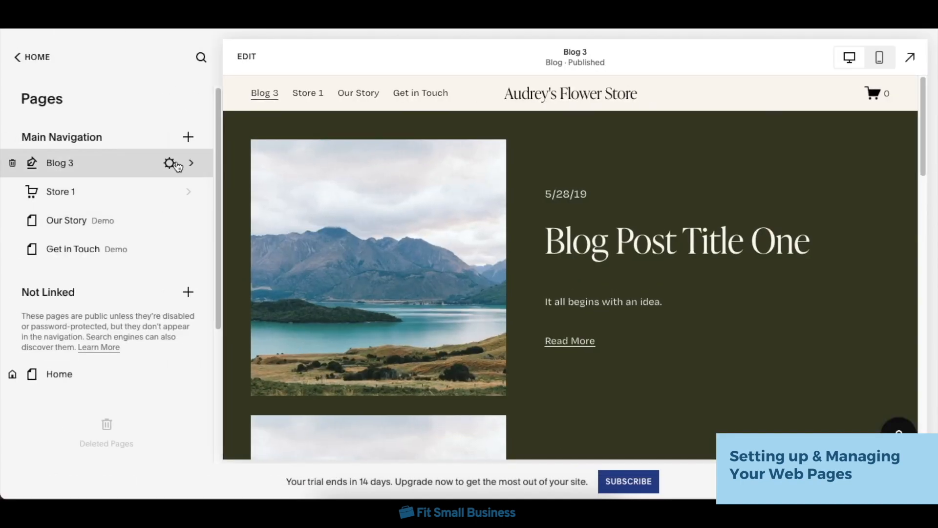
Step: Set both the page title and navigation title of the blog page to "Our Blogs" and save the settings
click(169, 164)
triple_click(442, 170)
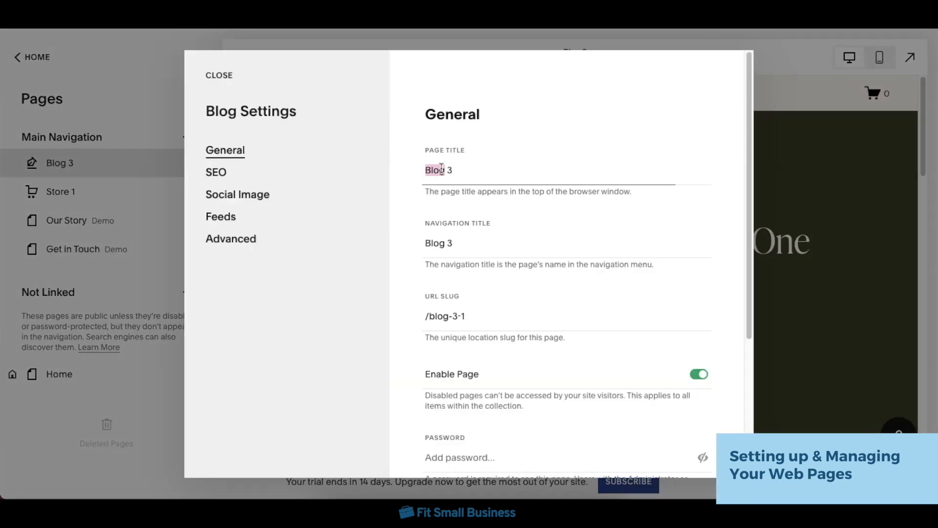
text(Our Blogs)
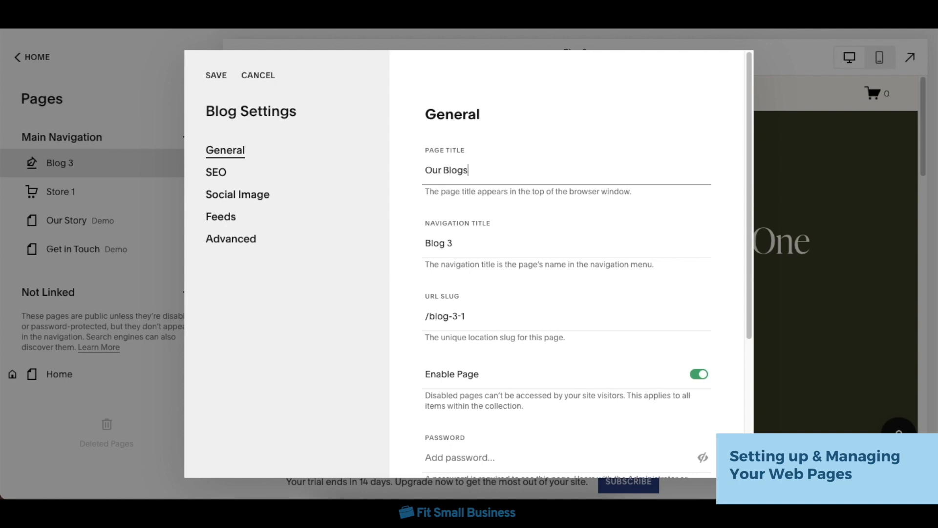
triple_click(441, 244)
text(Our Blogs)
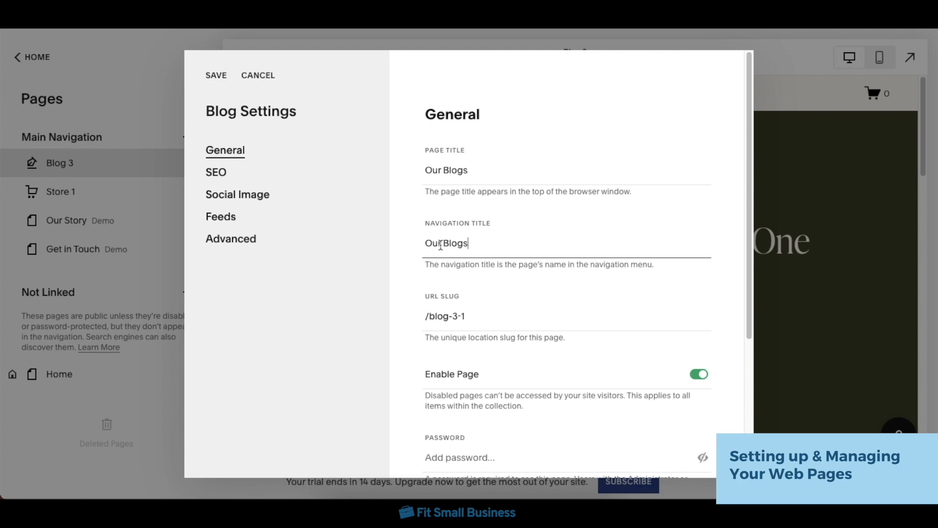
scroll(525, 391, down, 2)
scroll(562, 342, up, 2)
click(219, 77)
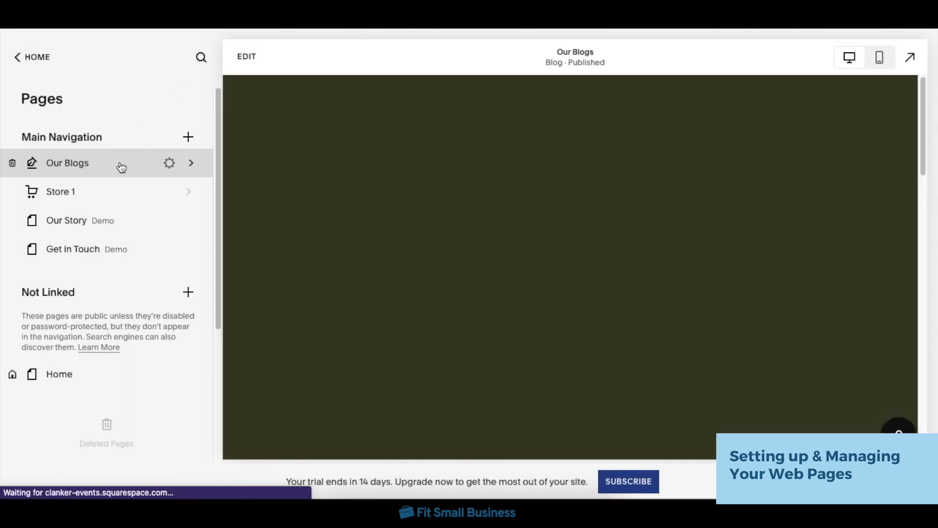
Step: Move the Our Blogs page to the end of the main navigation and return to the main menu
drag(121, 167, 121, 245)
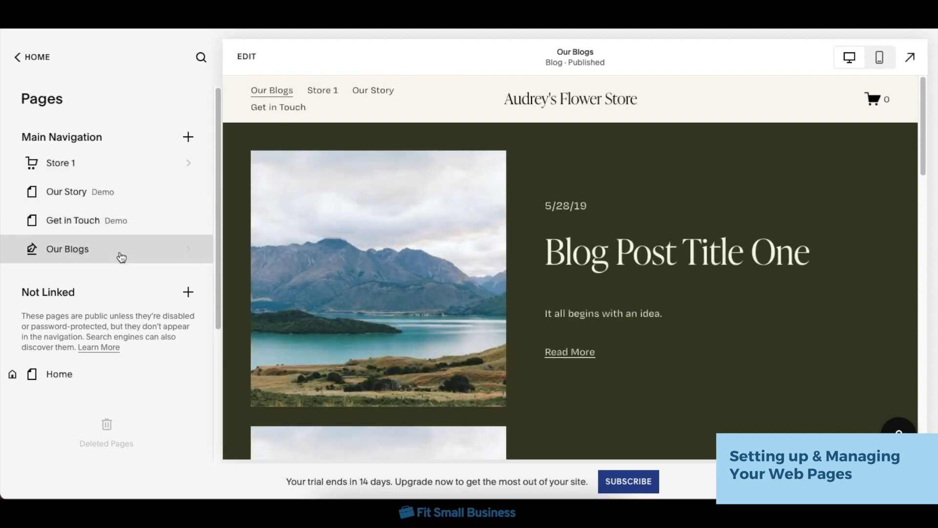
click(121, 257)
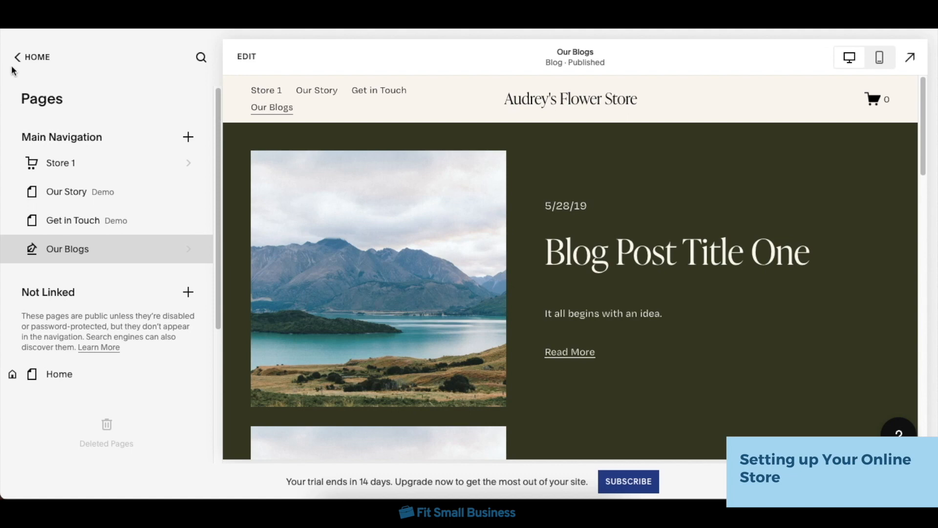
click(34, 57)
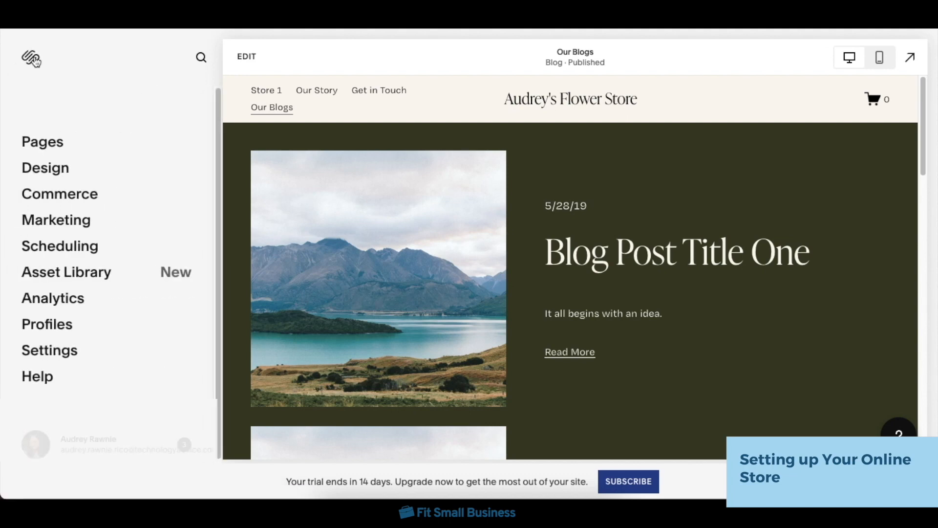
Step: Start a new physical product from the Commerce store setup and name it "Valentine's Bouquet"
click(84, 193)
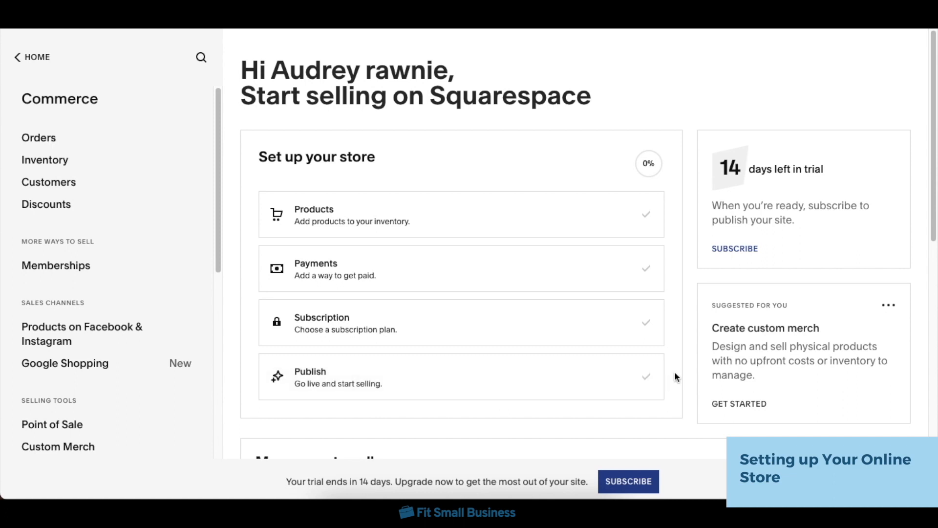
click(516, 224)
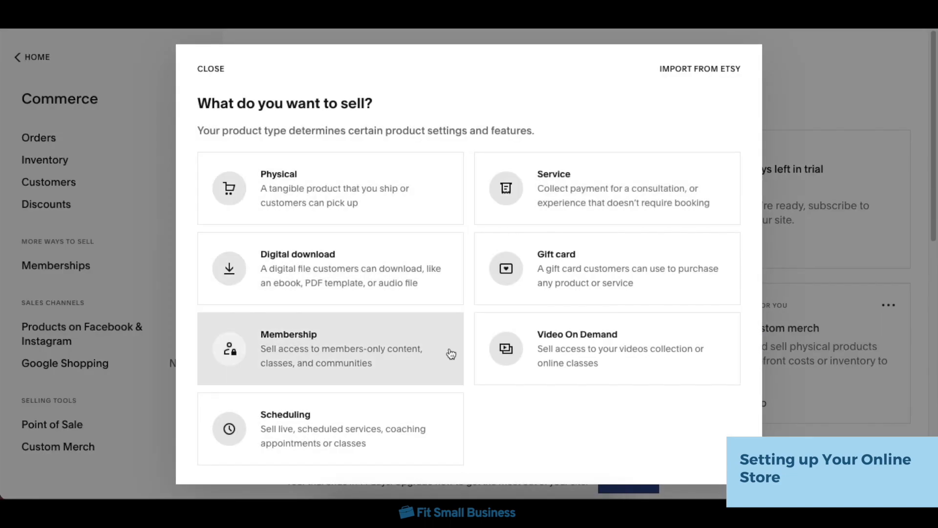
click(435, 208)
click(416, 186)
text(Valentine's Bouquet)
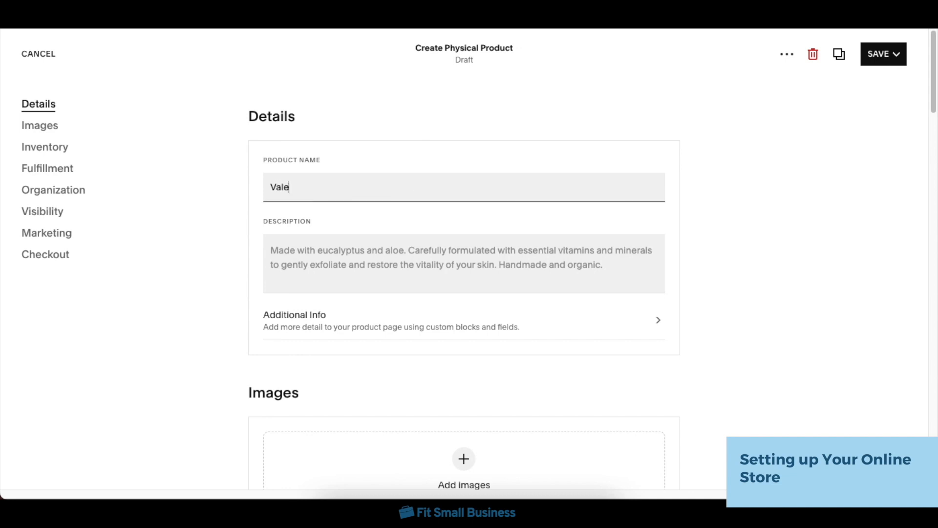
Step: Add a photo of a flower bouquet to the product's images and save the product
scroll(471, 239, down, 1)
click(466, 394)
click(482, 398)
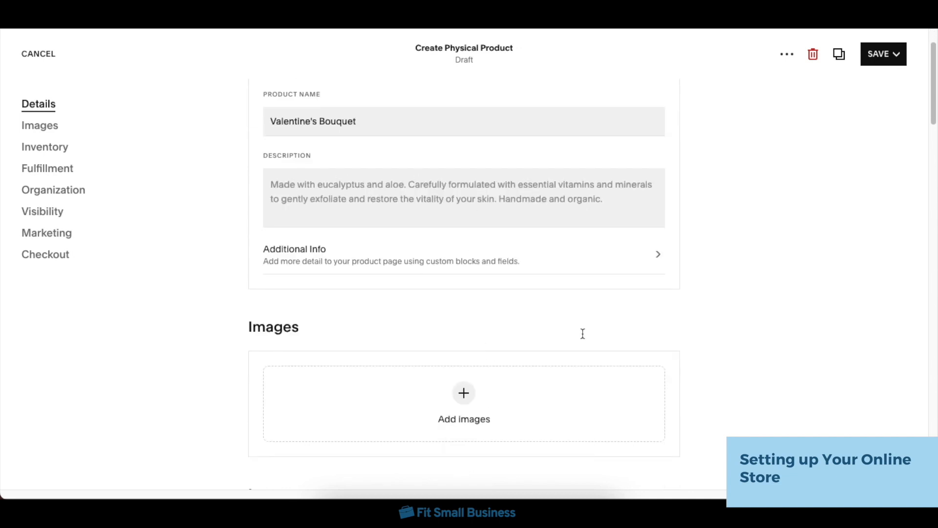
click(256, 166)
double_click(409, 171)
scroll(770, 304, up, 1)
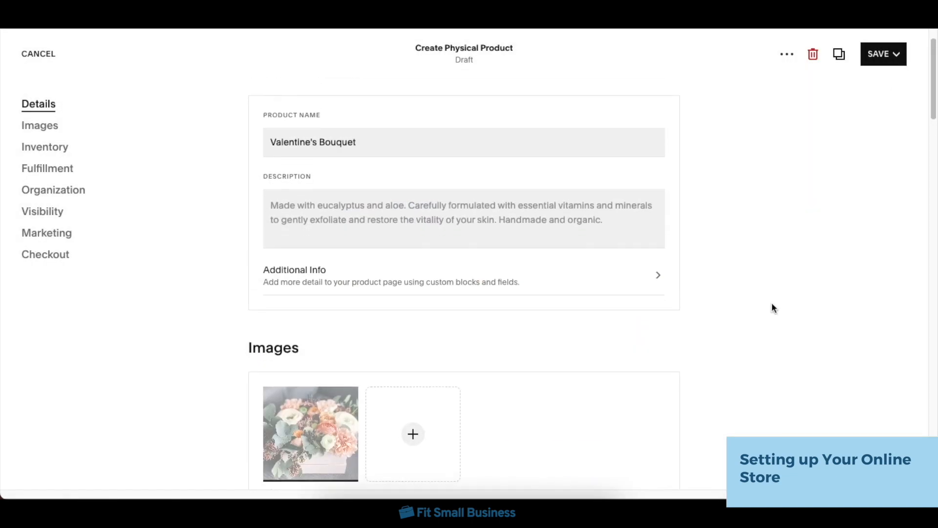
click(881, 58)
click(865, 84)
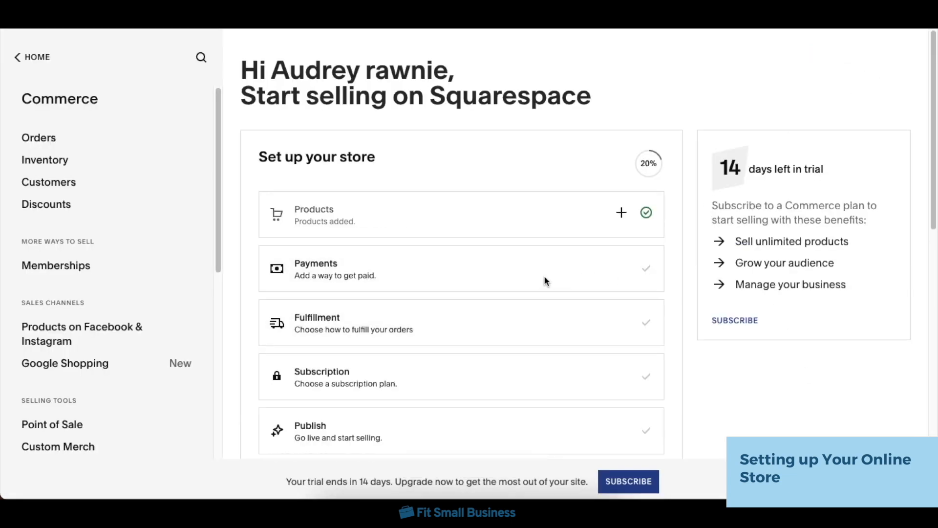
Step: Review the available payment processors for the store and return to the Commerce overview
click(496, 277)
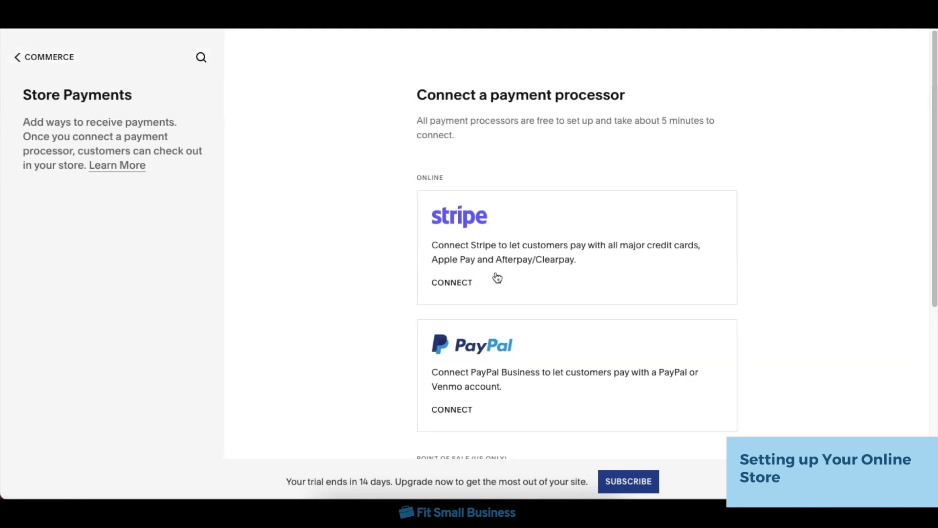
scroll(799, 349, down, 5)
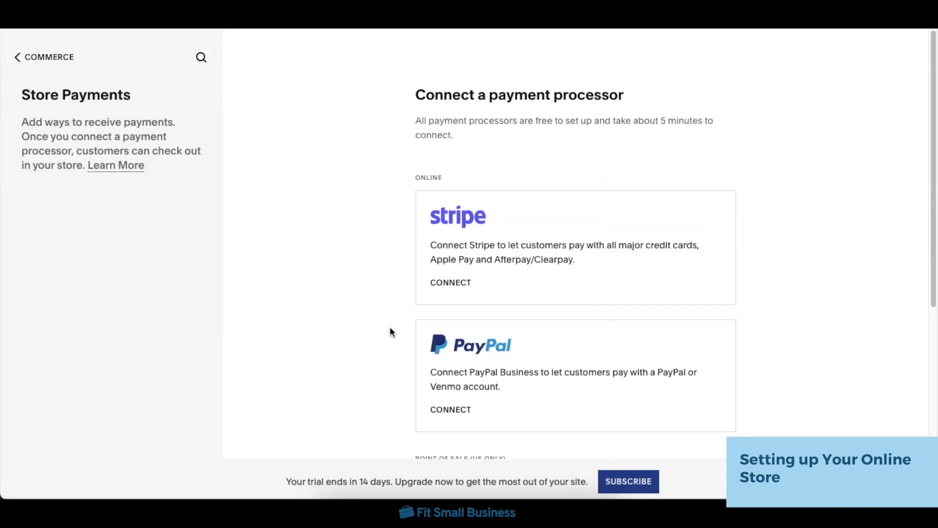
click(34, 66)
Step: Review the shipping, pickup and fulfillment profile options for orders and return to the Commerce overview
scroll(560, 306, down, 1)
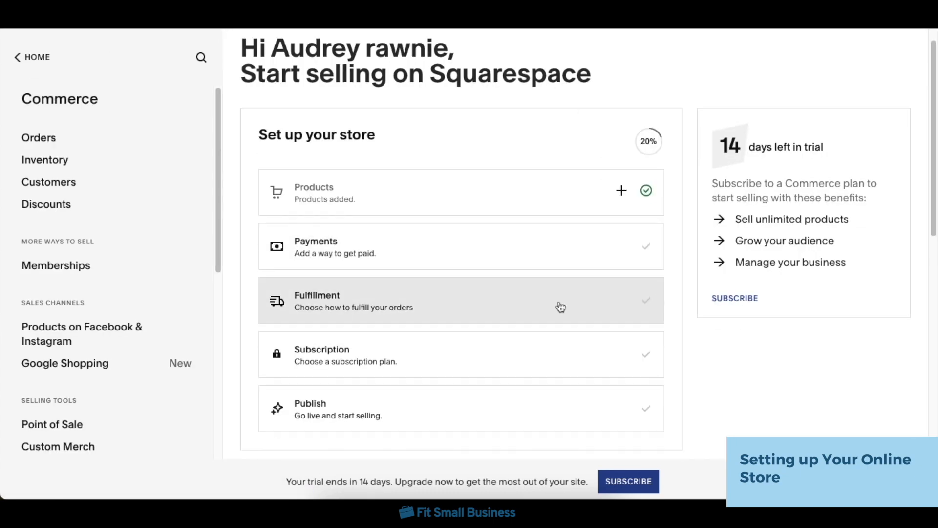
click(560, 307)
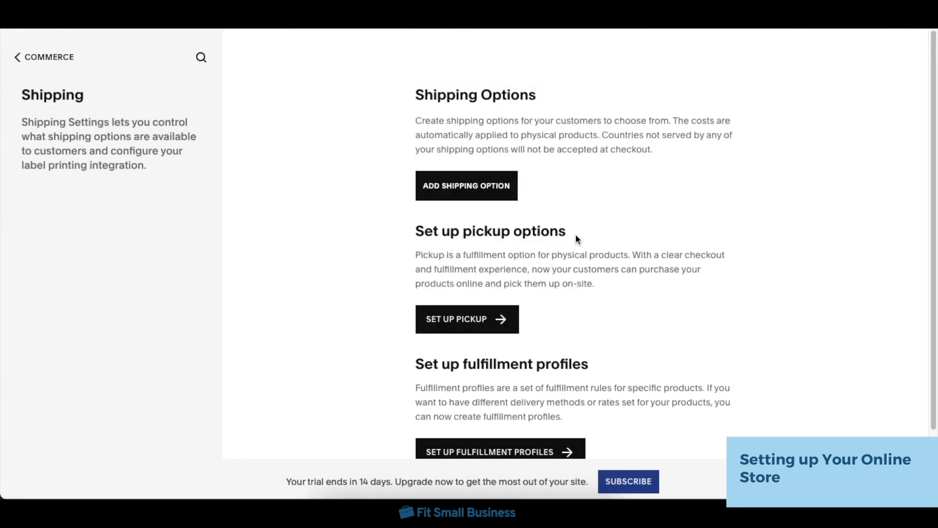
scroll(594, 260, down, 1)
scroll(595, 268, up, 1)
click(71, 64)
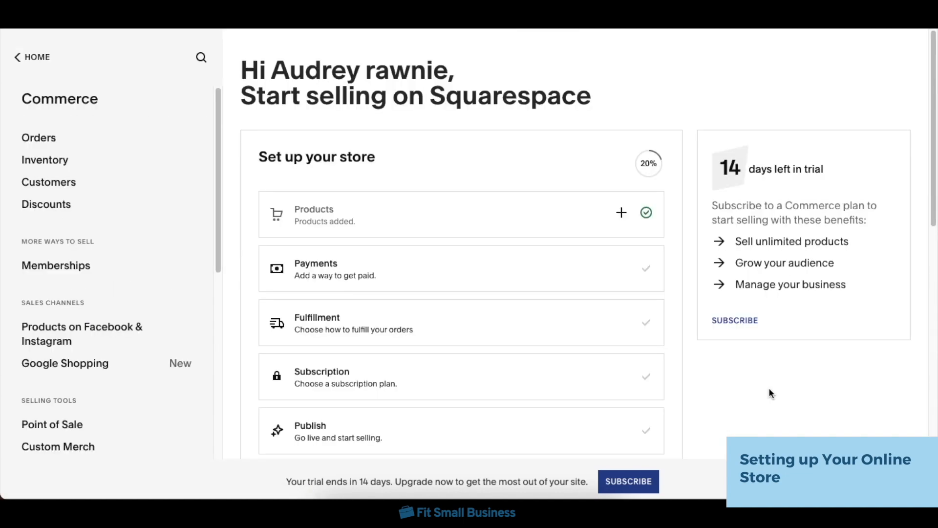
Step: Compare the subscription plans from the store setup checklist and close the plan selection
click(533, 389)
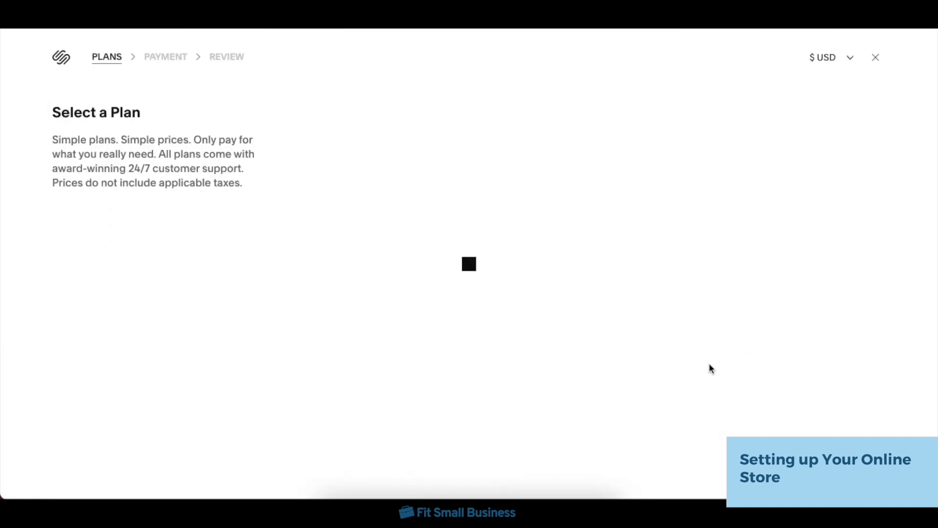
scroll(586, 293, down, 4)
scroll(589, 303, up, 4)
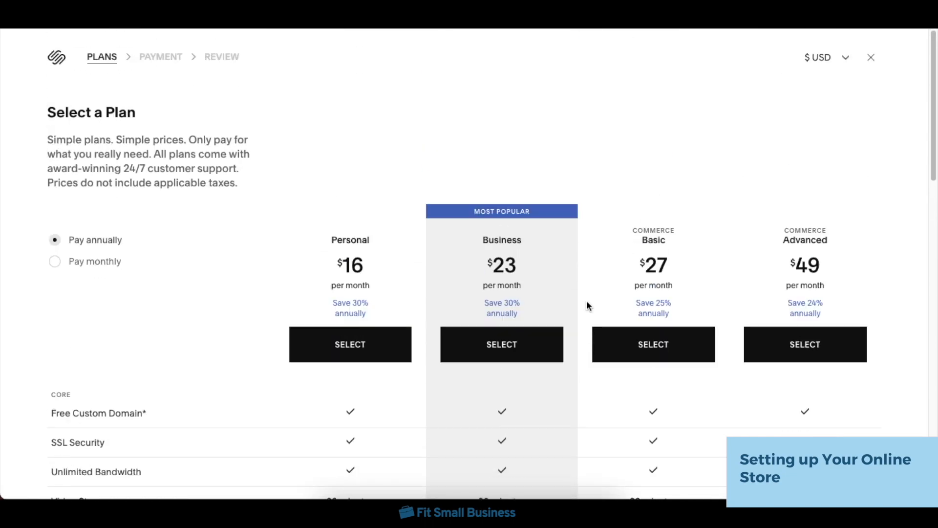
click(869, 59)
Step: View the store's customer profiles from the Commerce section and go back to the overview
scroll(696, 361, down, 1)
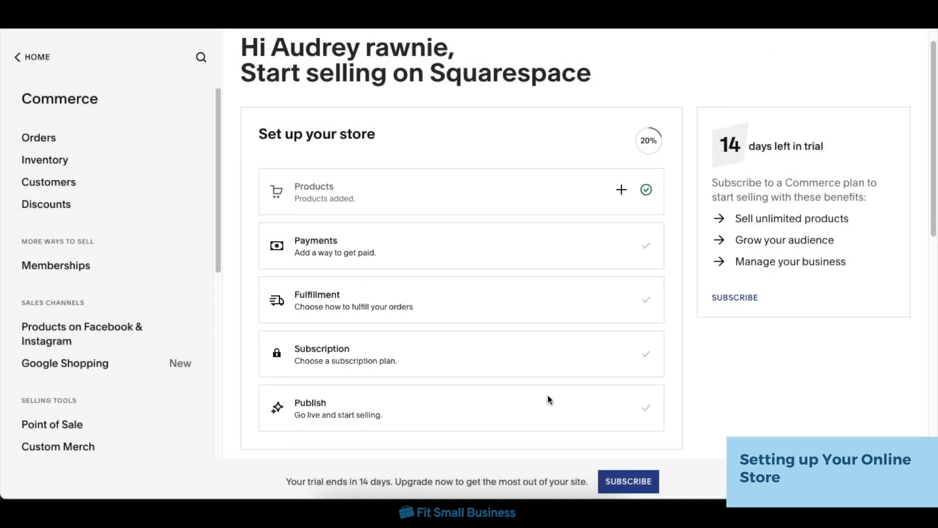
click(99, 185)
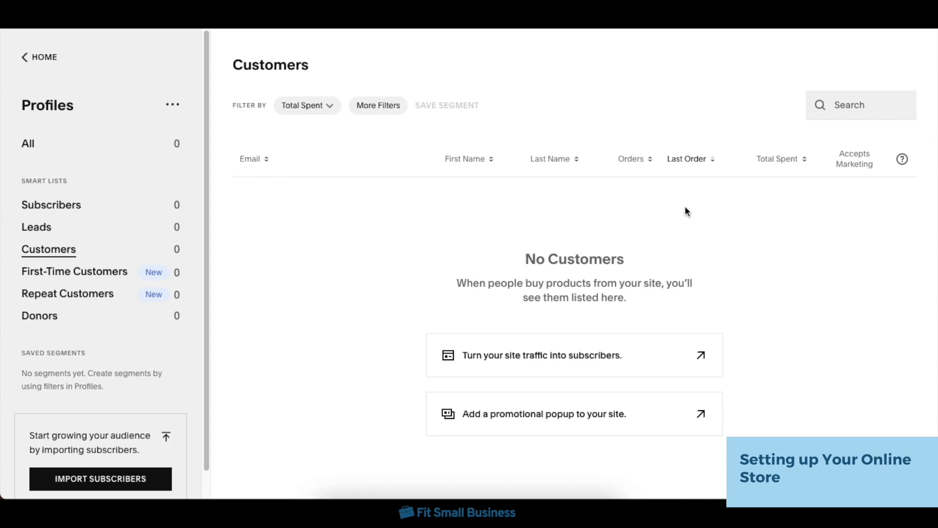
click(47, 63)
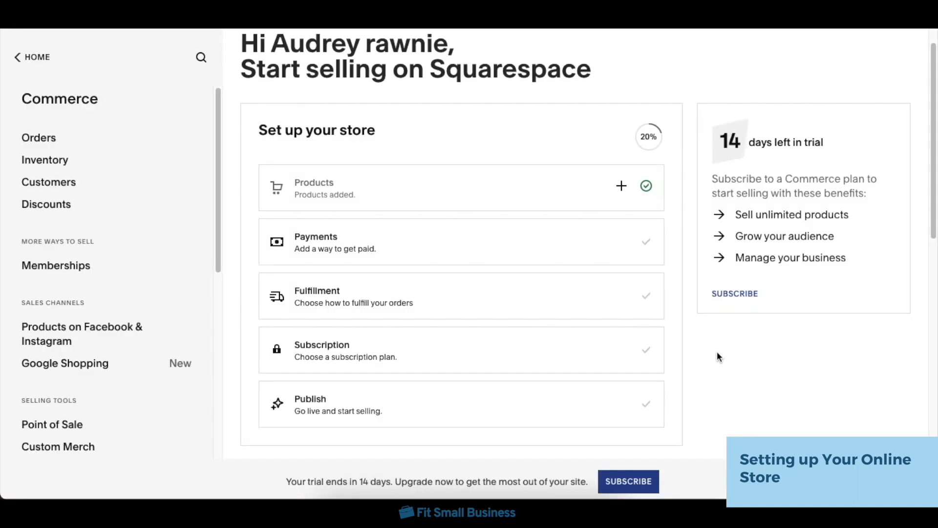
Step: Open a new discount form, examine its settings, and return to the Commerce overview without creating one
click(53, 205)
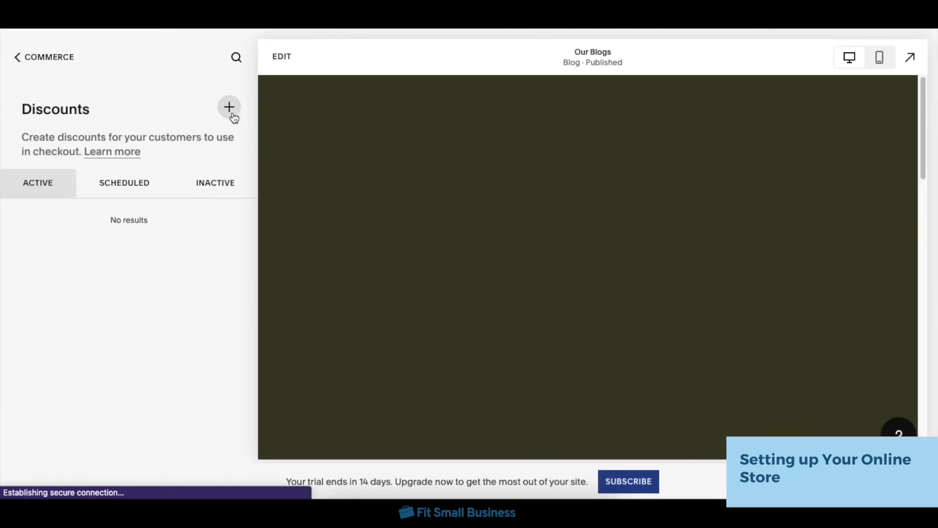
click(233, 114)
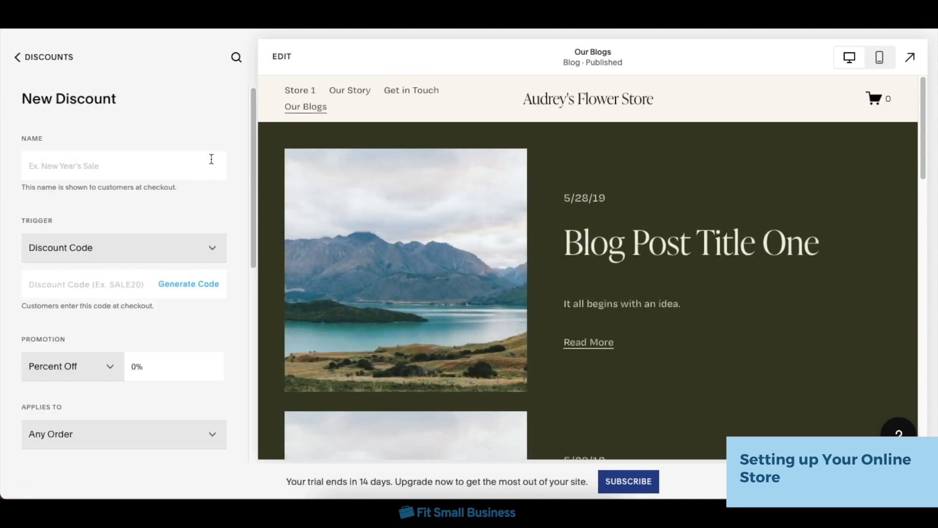
scroll(211, 227, down, 5)
scroll(213, 272, up, 5)
click(39, 56)
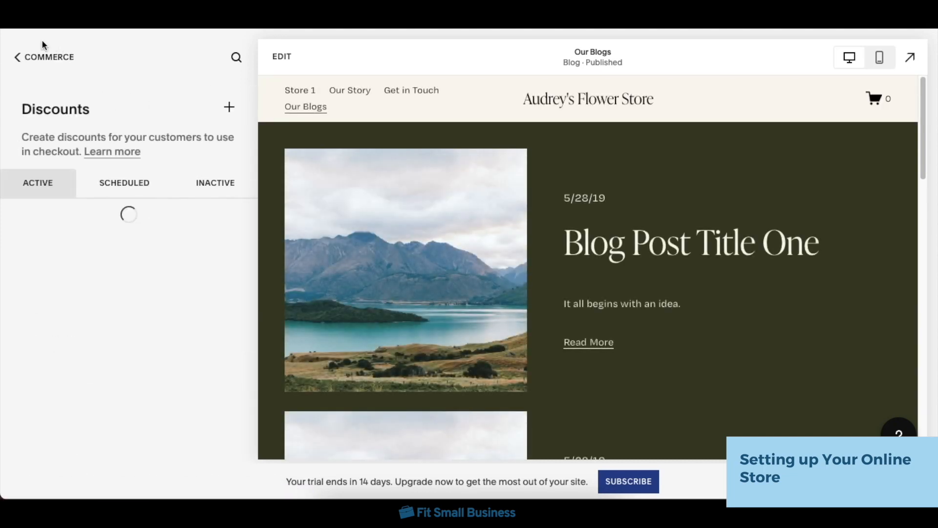
click(41, 55)
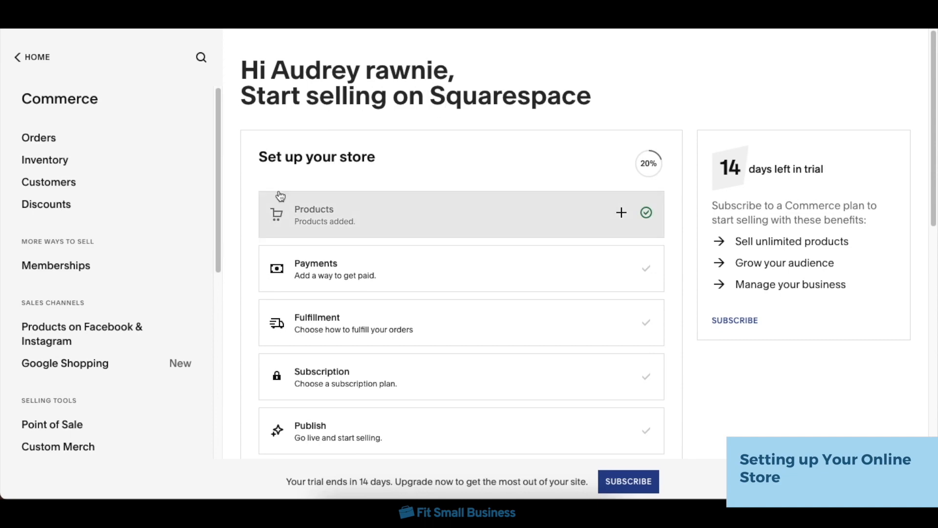
Step: Open Email Campaigns in the Marketing section, browse the email templates, and return to the campaign overview
click(43, 57)
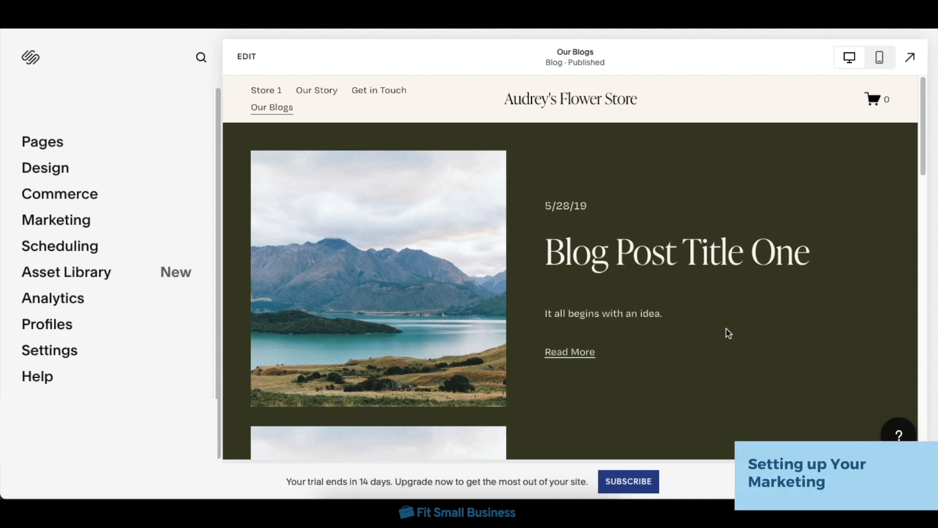
click(64, 226)
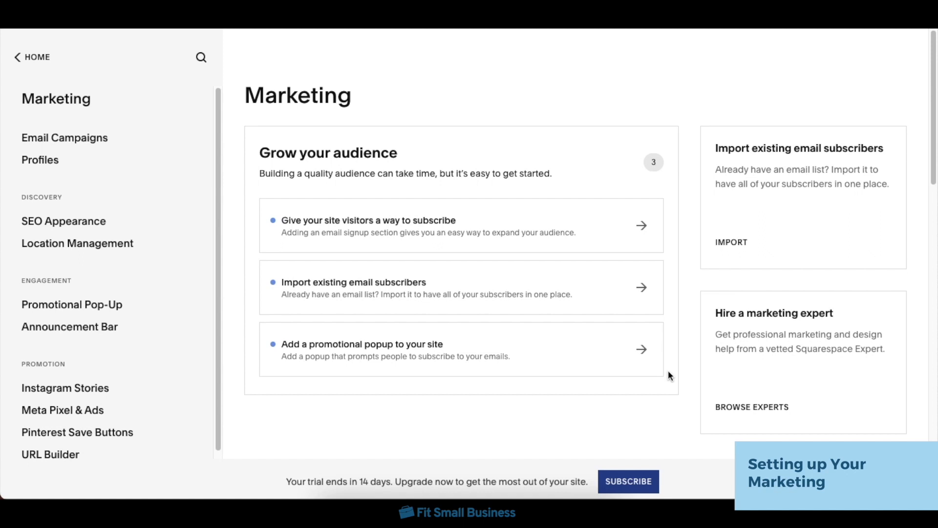
click(96, 137)
scroll(556, 241, down, 1)
click(551, 298)
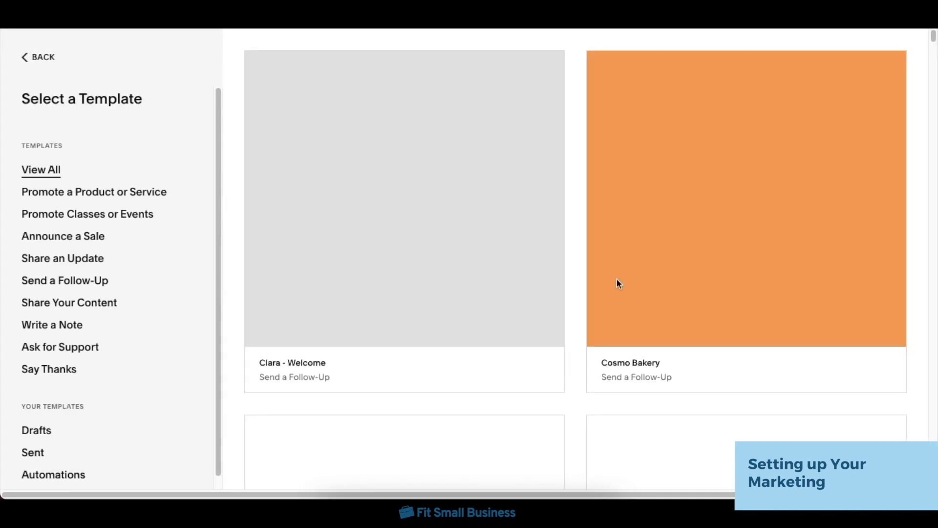
scroll(580, 330, down, 12)
scroll(578, 330, up, 12)
click(39, 57)
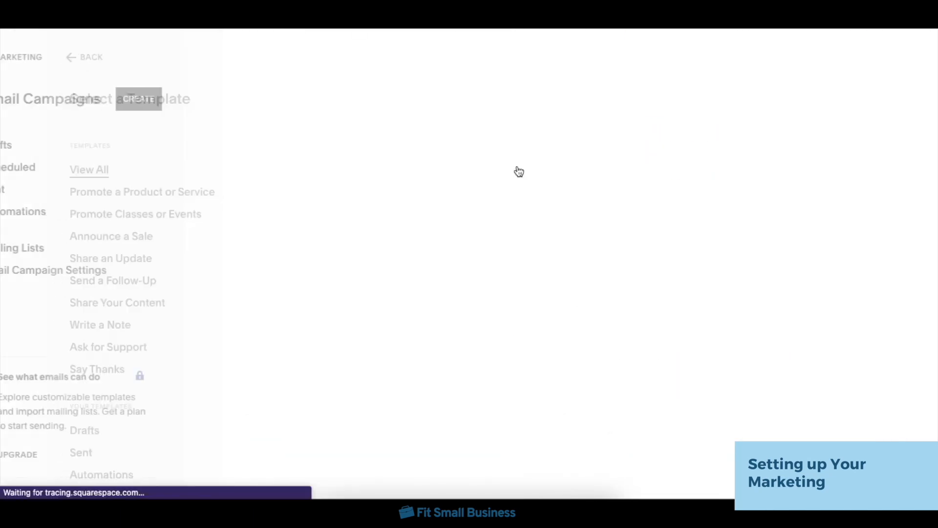
Step: View how to create a mailing list from the sending checklist and return to the checklist without creating one
click(493, 365)
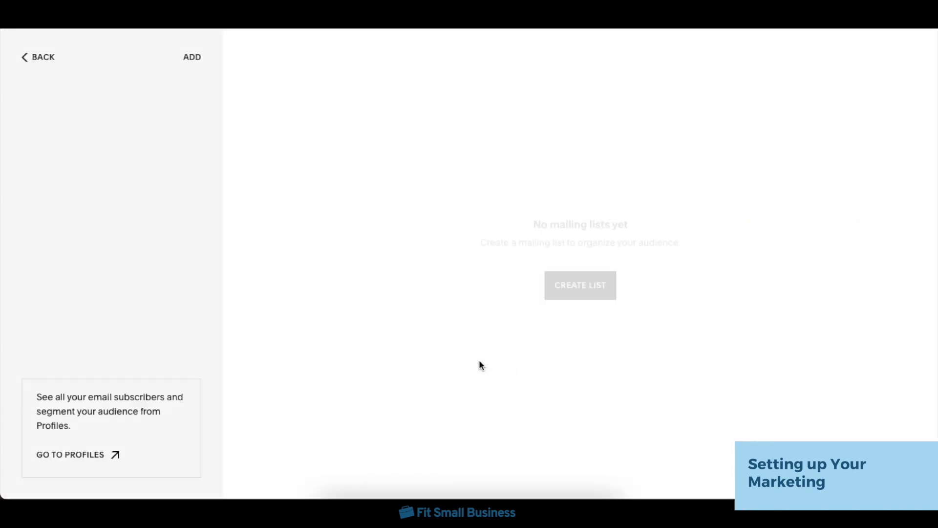
click(583, 288)
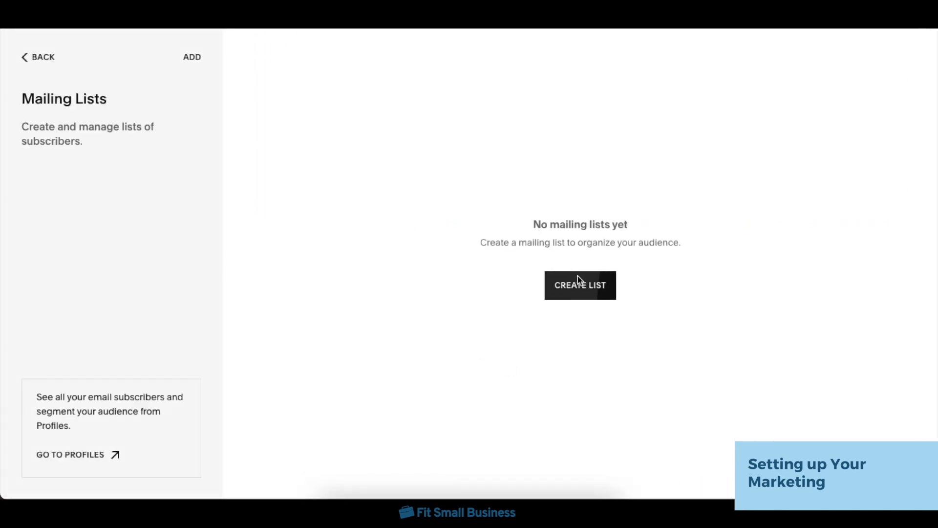
click(398, 219)
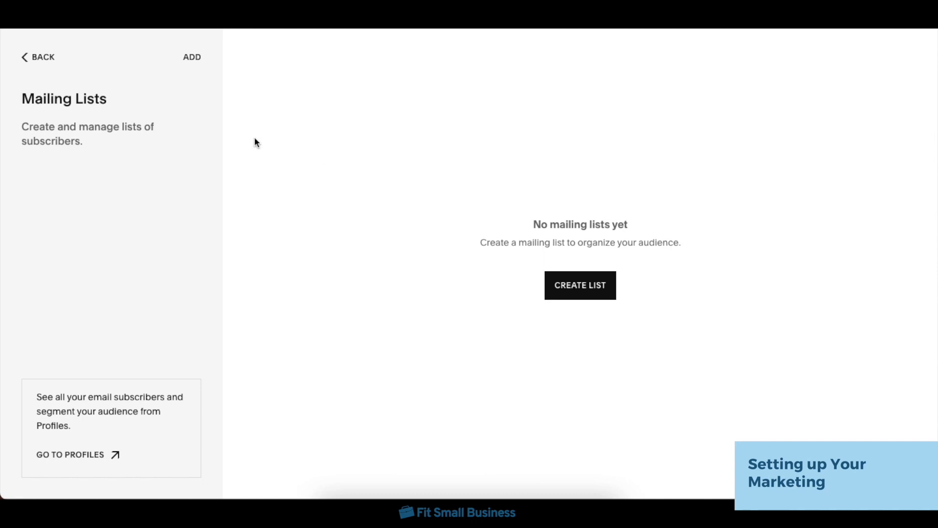
click(49, 58)
scroll(409, 387, down, 1)
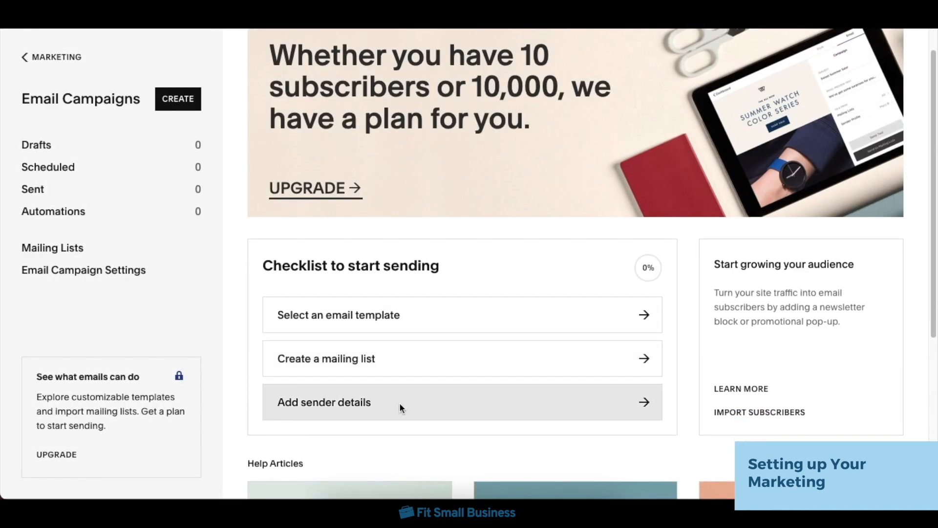
Step: View the new sender form from the sending checklist and return to the campaign overview without adding a sender
click(400, 403)
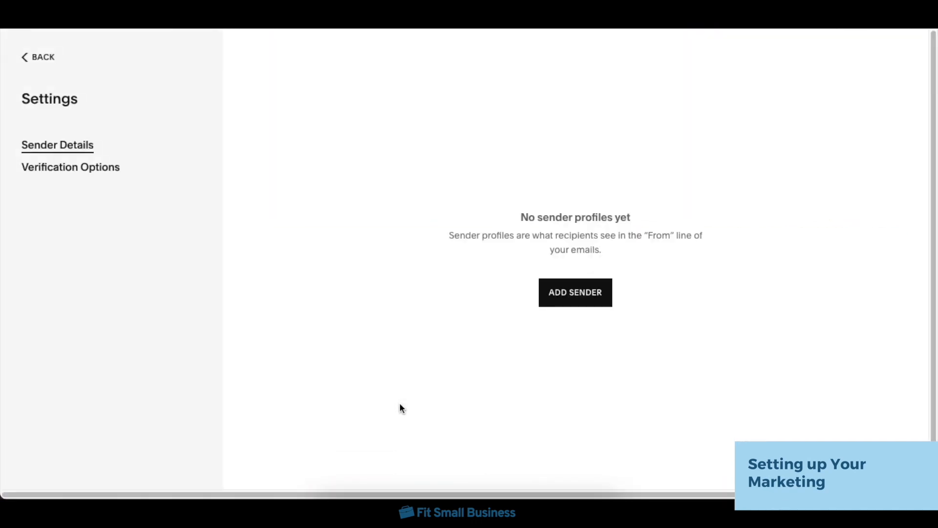
click(575, 300)
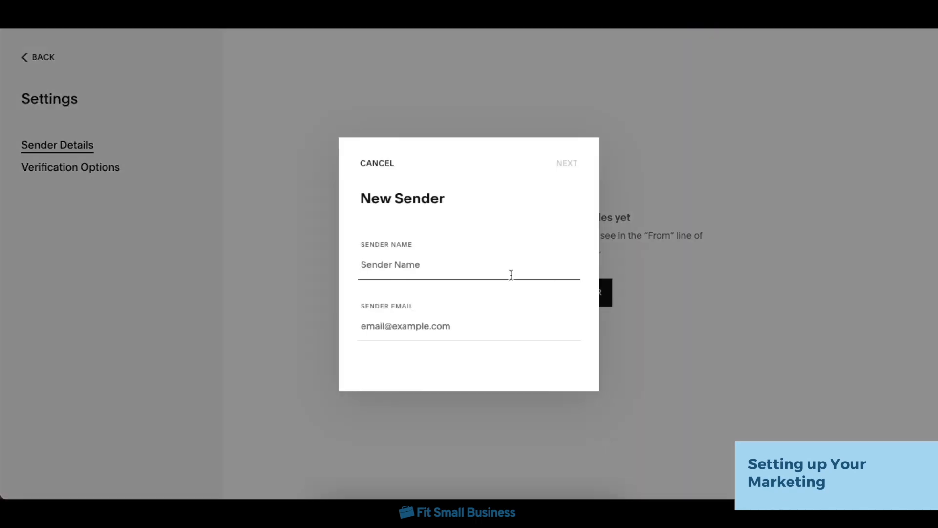
click(373, 165)
click(43, 59)
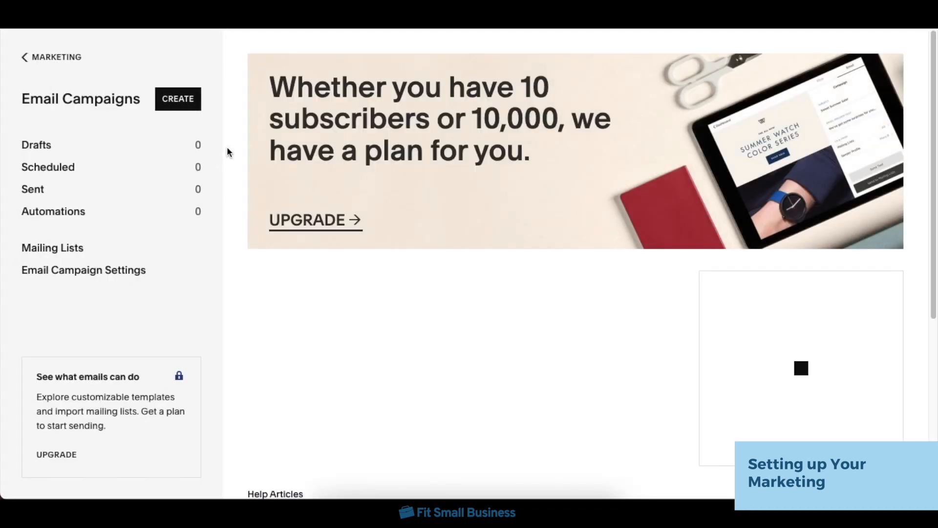
Step: View the Email Campaign Settings and the campaign overview, and return to the Marketing overview
click(142, 274)
click(38, 56)
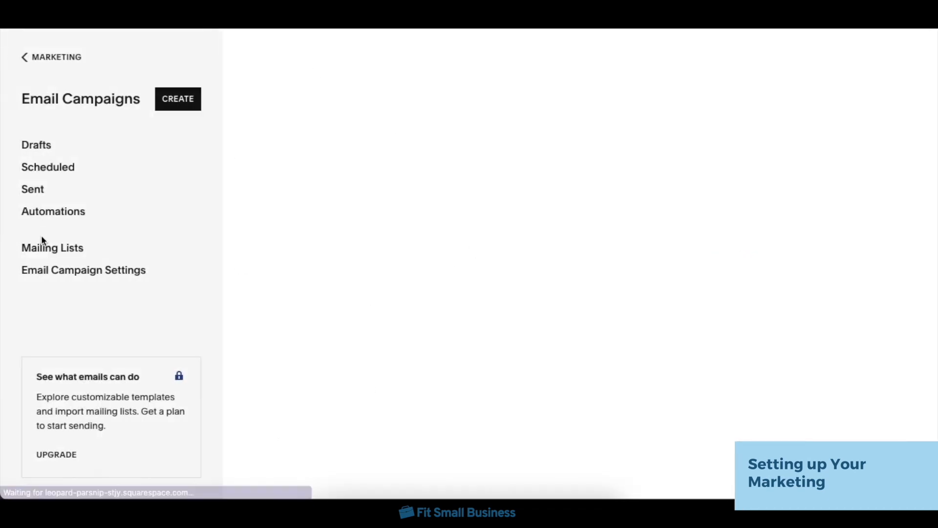
scroll(330, 265, down, 1)
scroll(331, 263, down, 5)
scroll(692, 383, up, 6)
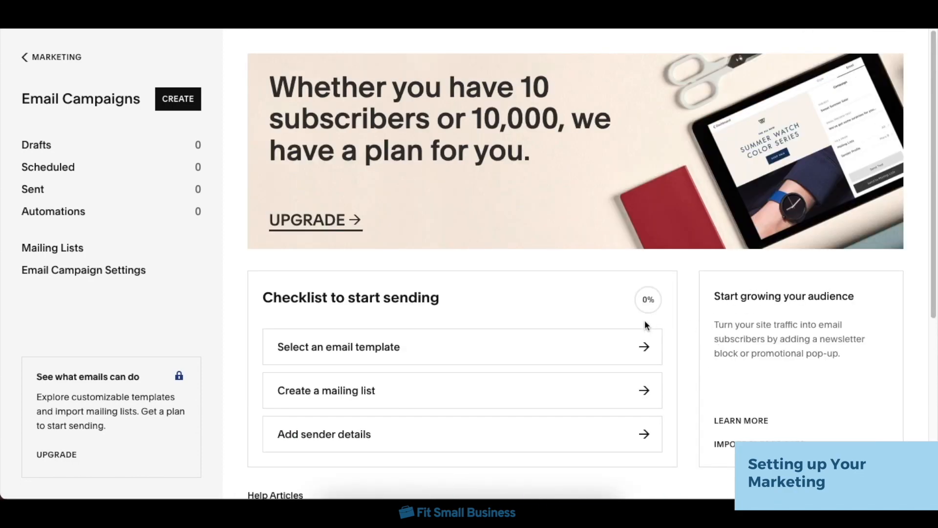
click(42, 59)
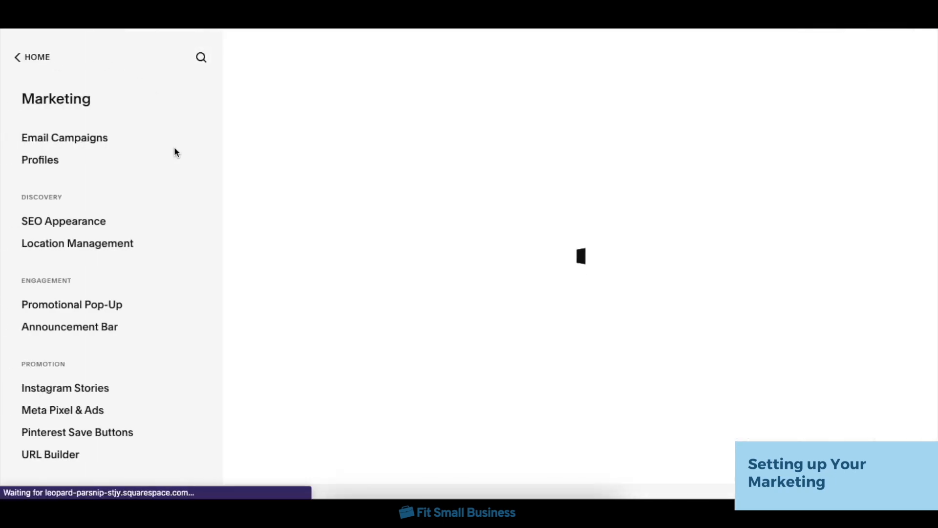
Step: In SEO Appearance, set the home page's SEO title format to "Audrey's Flower Store - Fresh Bouquets Daily"
click(87, 226)
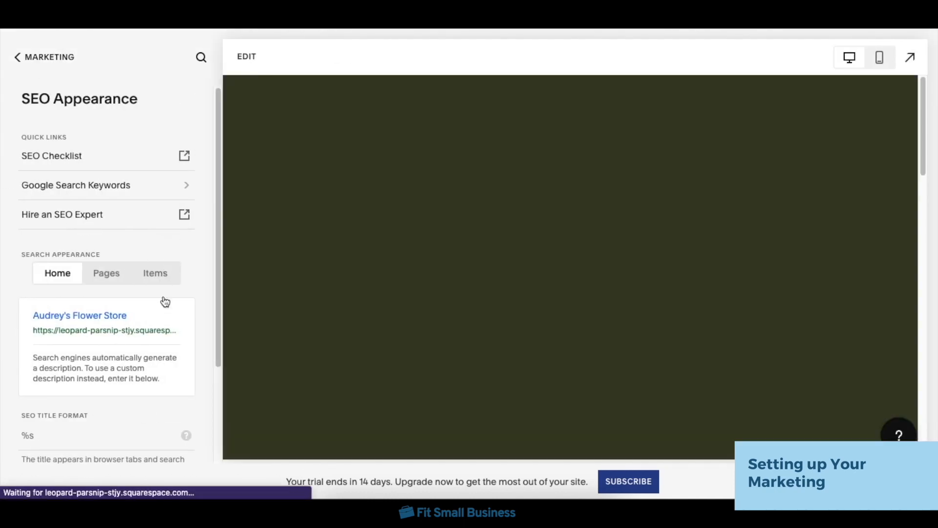
scroll(133, 386, down, 2)
click(133, 367)
text(Audrey's Flower Store - Fresh)
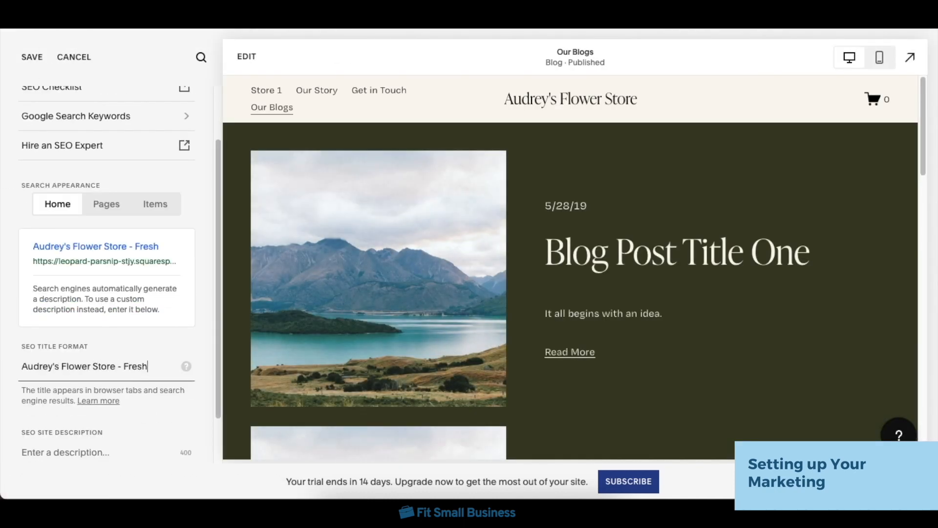
text( Bouquets Daily)
Step: Set the SEO site description to "Get fresh same-day delivery bouquets for all occasions in NYC."
scroll(105, 342, down, 2)
click(105, 415)
text(Get fresh sa)
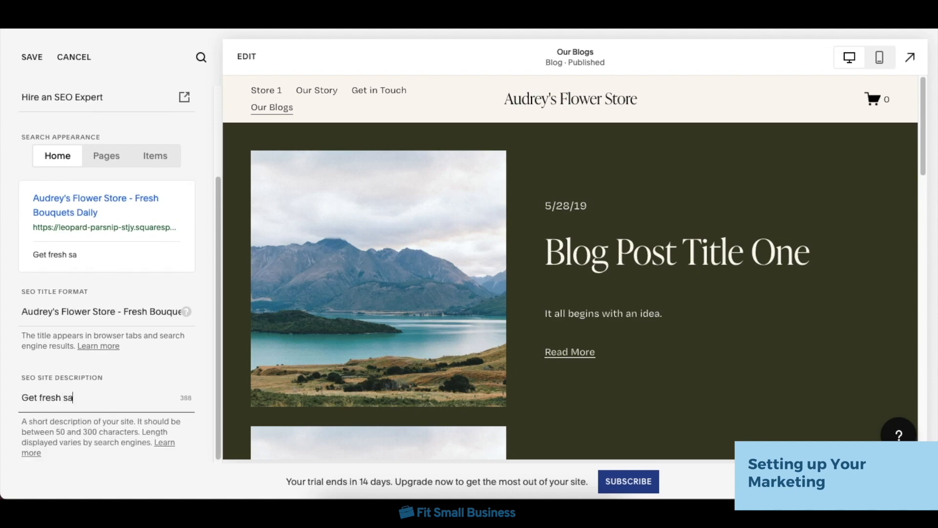
text(me-day delivery bouquets for all occasions in NYC.)
Step: Review the search appearance of Pages and Items, and save the SEO settings before returning to the Marketing overview
scroll(136, 272, up, 3)
click(122, 273)
click(155, 273)
scroll(168, 394, down, 1)
scroll(97, 244, up, 1)
click(32, 57)
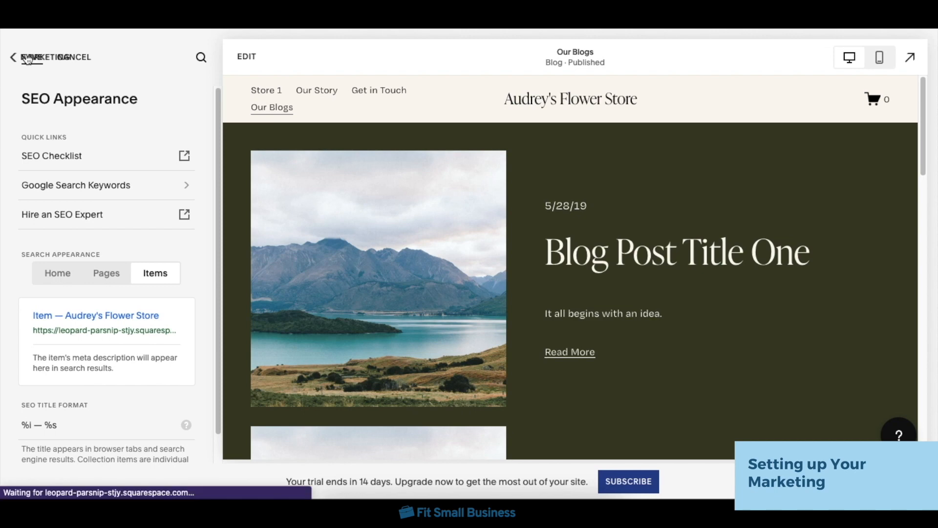
click(69, 63)
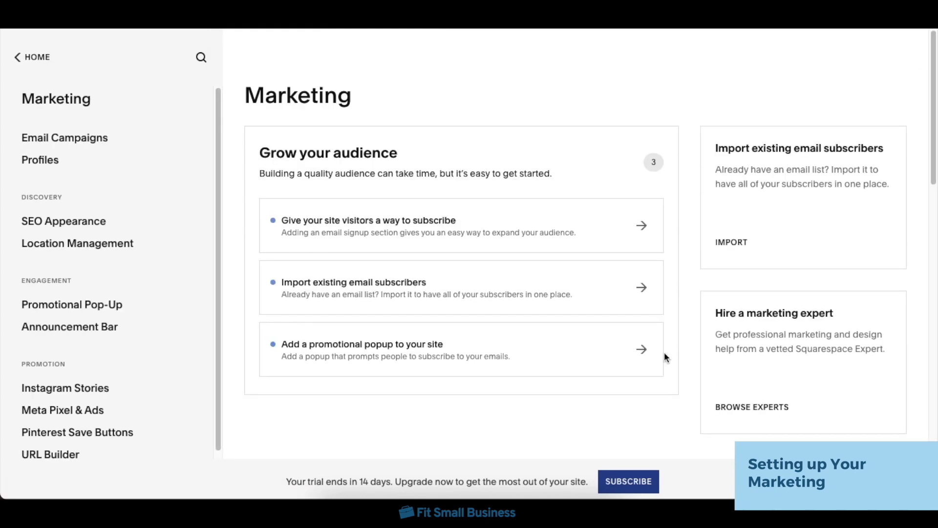
Step: View the options for adding a business location in Location Management and return to Marketing without creating one
click(85, 246)
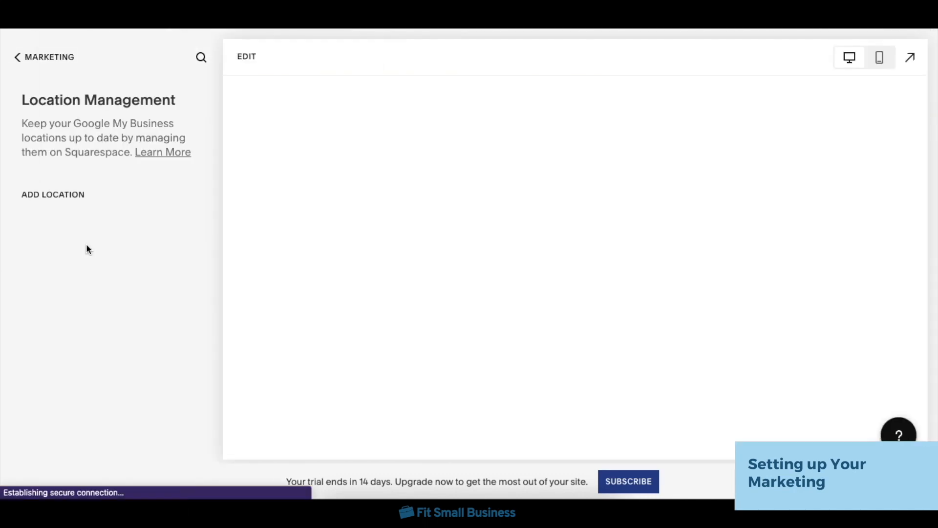
click(79, 194)
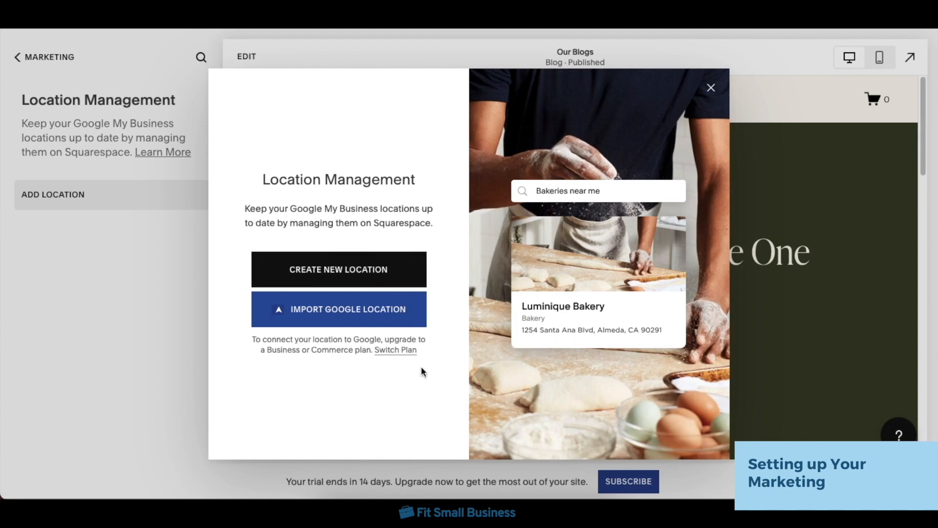
click(711, 88)
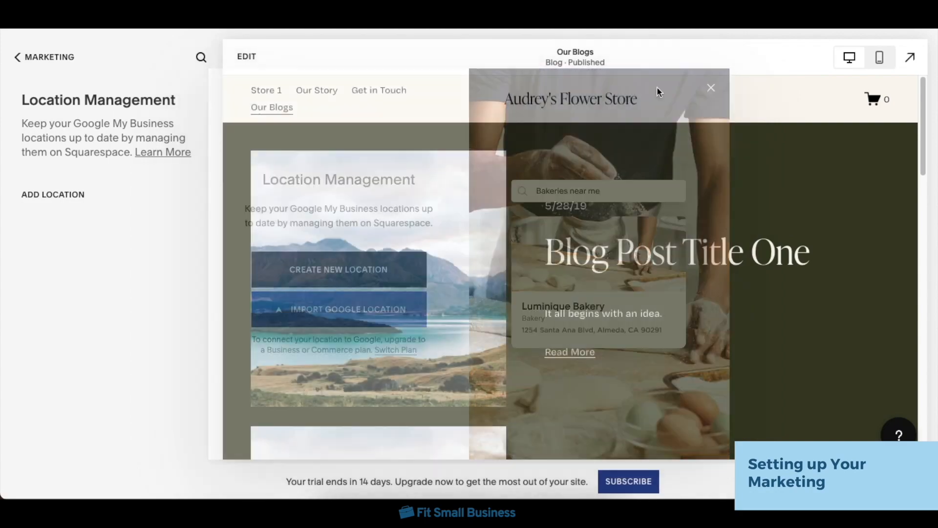
click(68, 59)
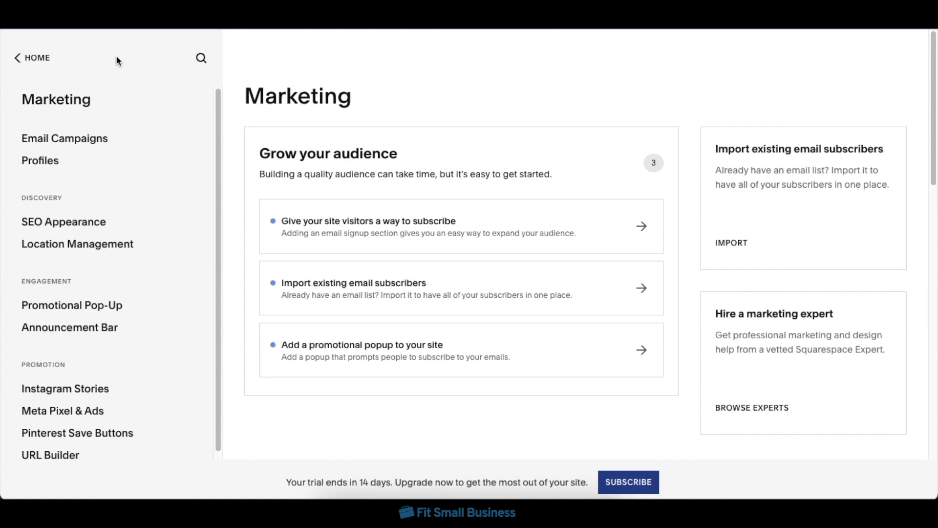
Step: Leave Marketing for the main site menu and open the Home page for editing
click(42, 58)
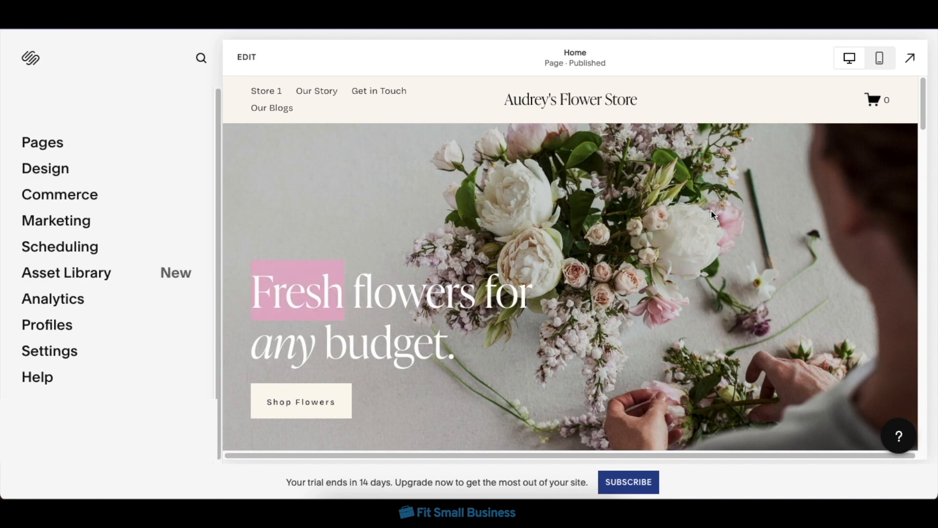
double_click(711, 210)
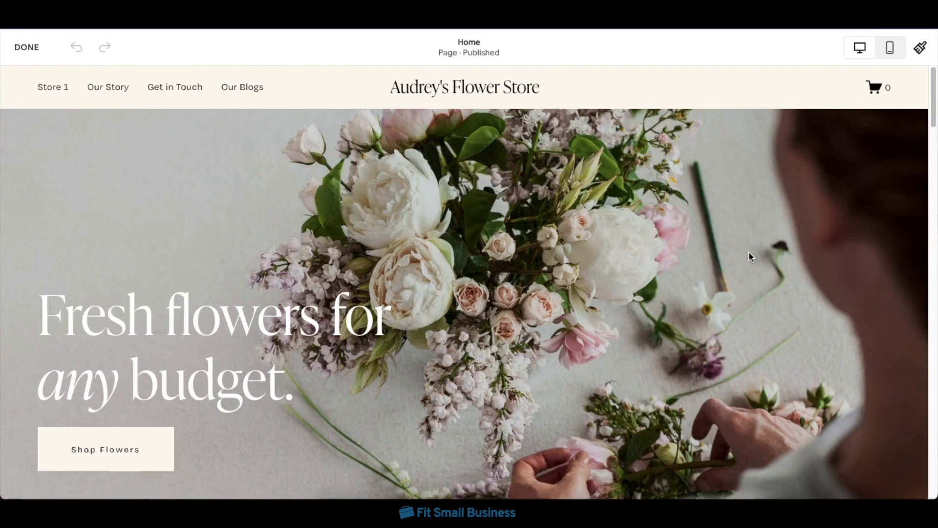
scroll(749, 251, down, 6)
scroll(749, 251, up, 6)
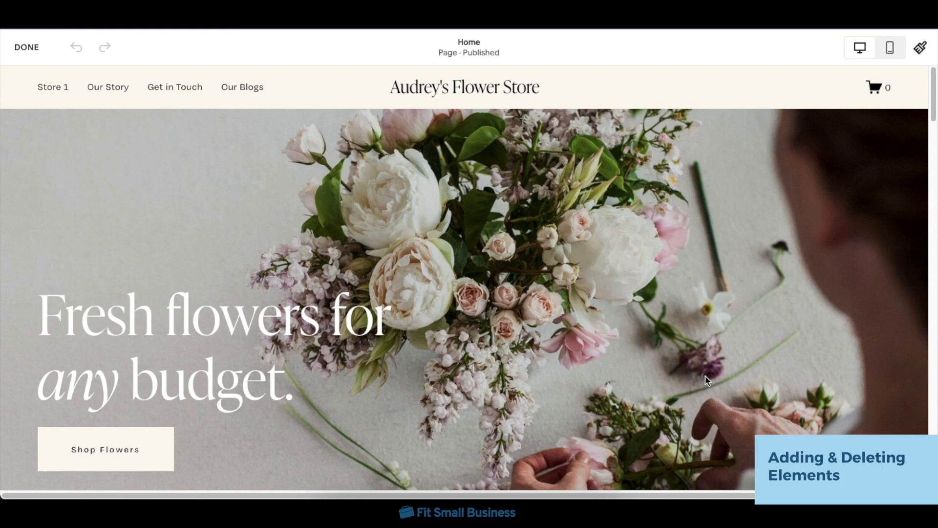
Step: Add an image block in the upper-right area of the Home page's hero section and delete it again
click(54, 139)
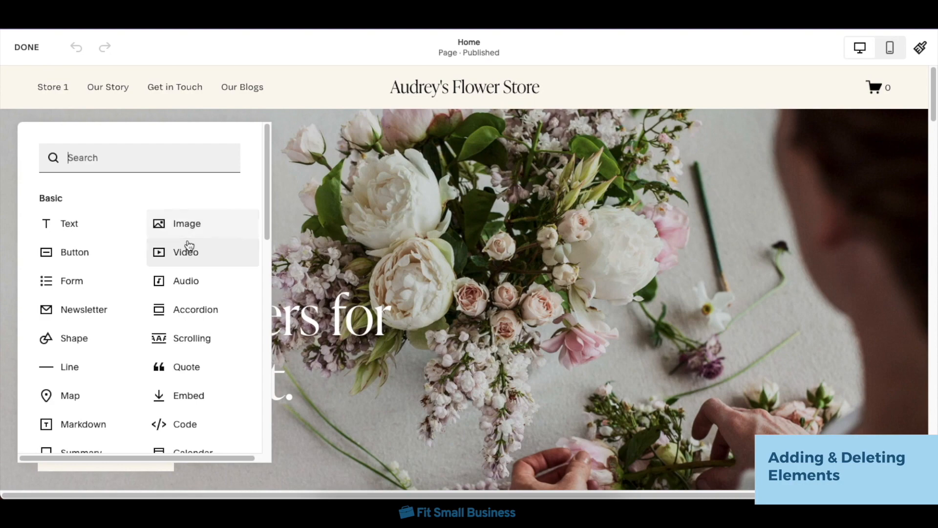
click(212, 229)
drag(212, 228, 904, 196)
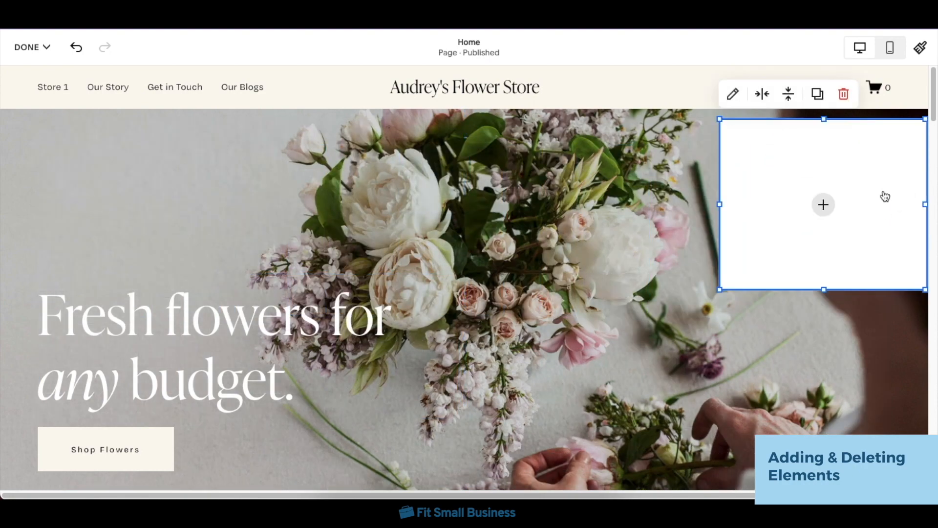
click(846, 101)
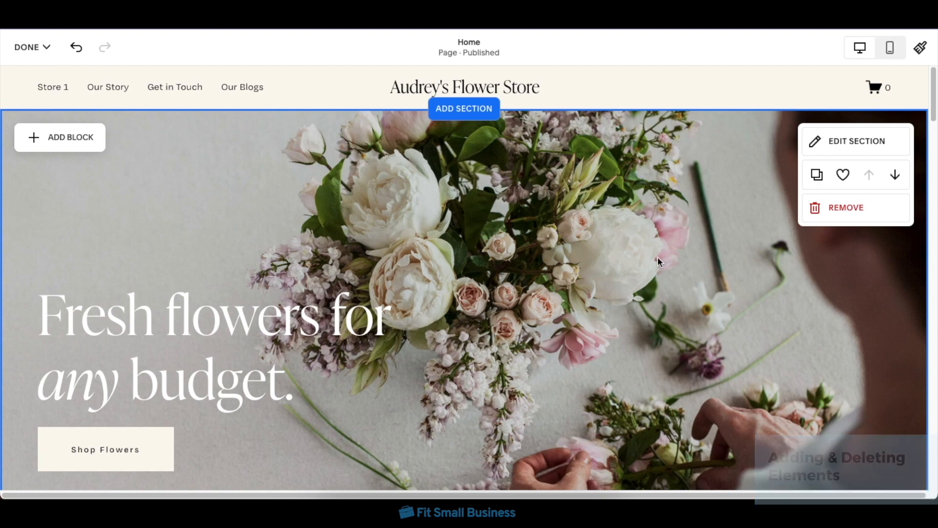
Step: Add a Testimonials section below the hero section, using the layout with three quotes and round portraits
scroll(684, 386, down, 1)
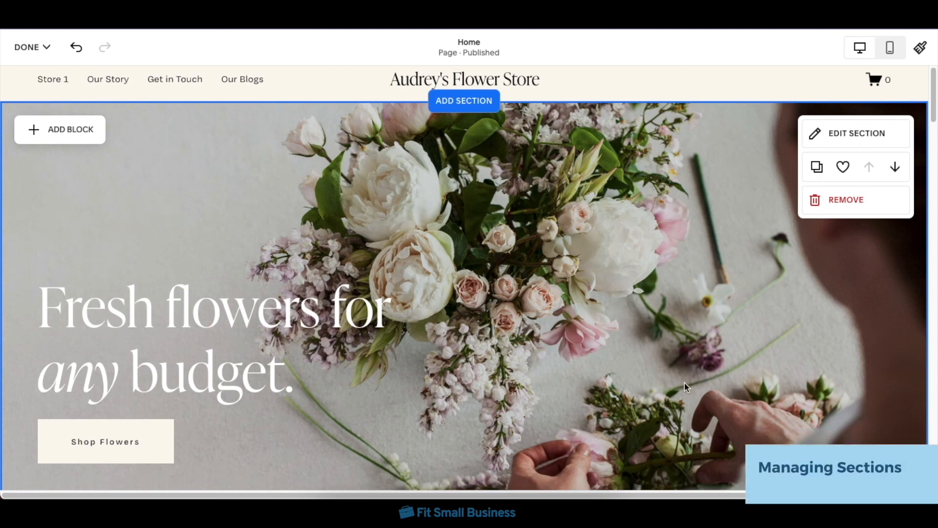
scroll(684, 386, down, 4)
click(477, 436)
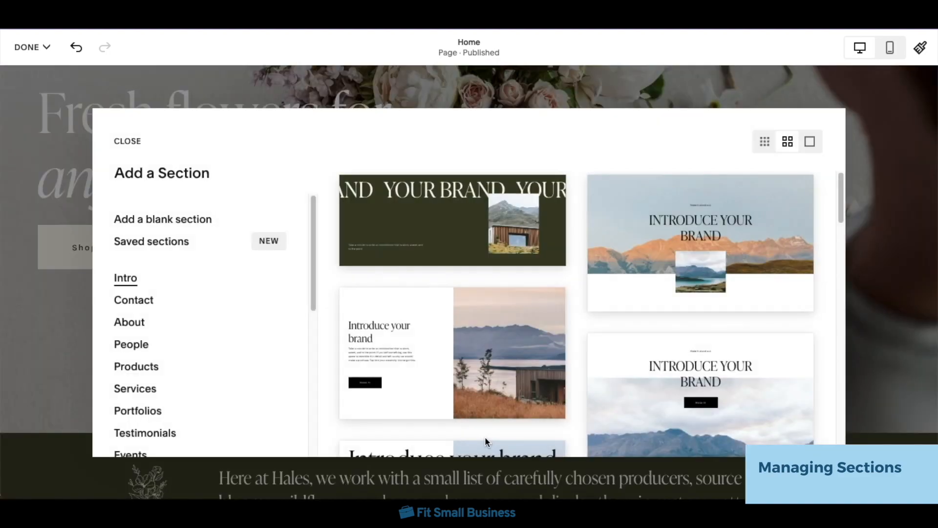
scroll(142, 383, down, 2)
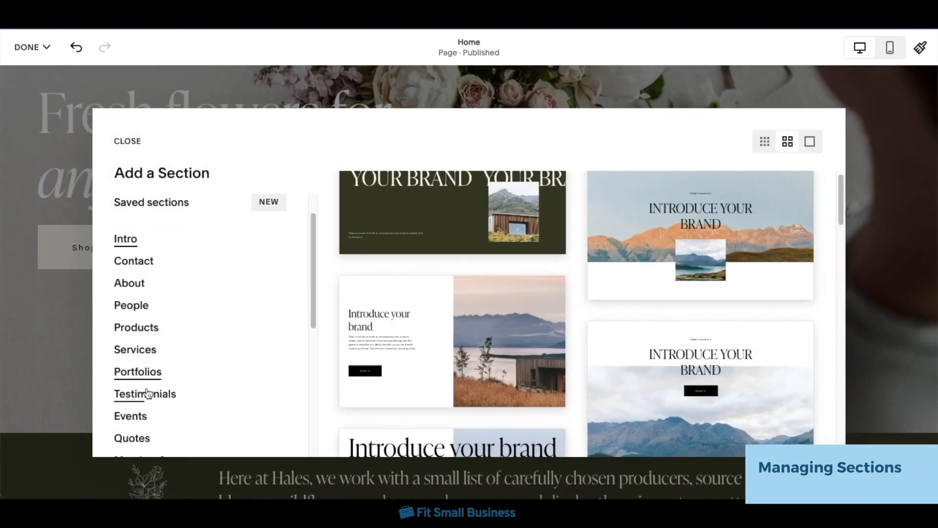
click(139, 392)
scroll(694, 288, down, 2)
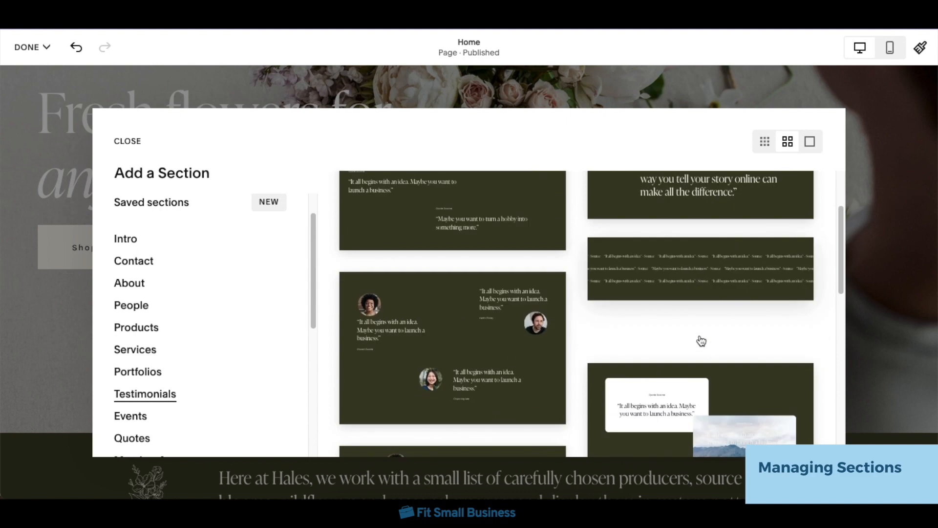
click(463, 353)
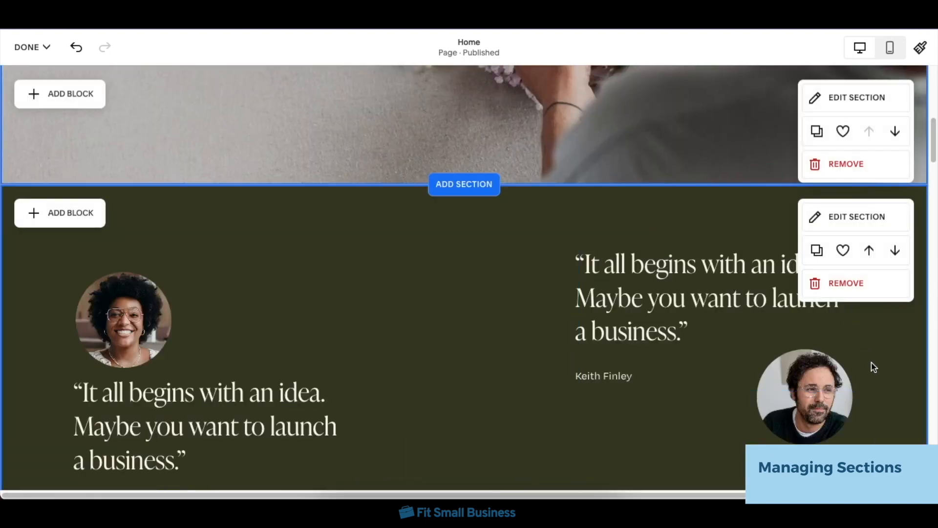
Step: Move the testimonials section above the hero section and back below it
click(870, 250)
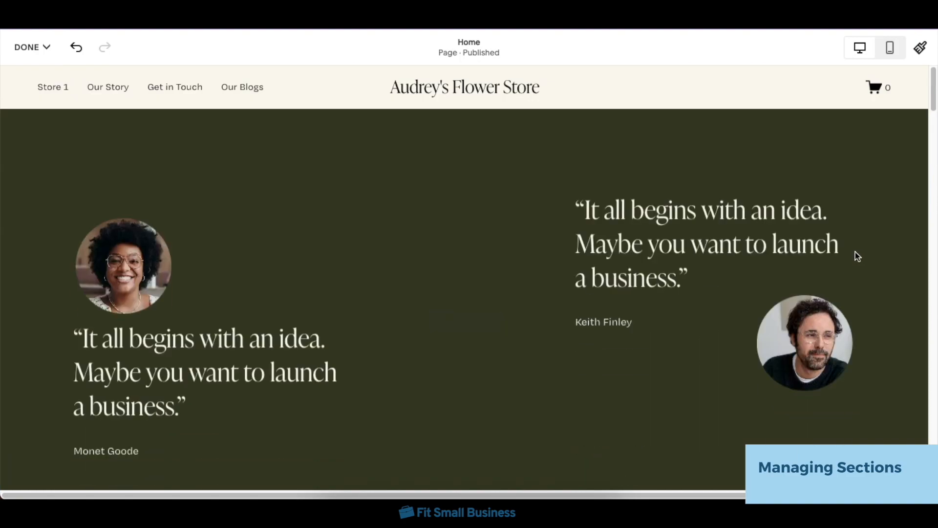
click(895, 175)
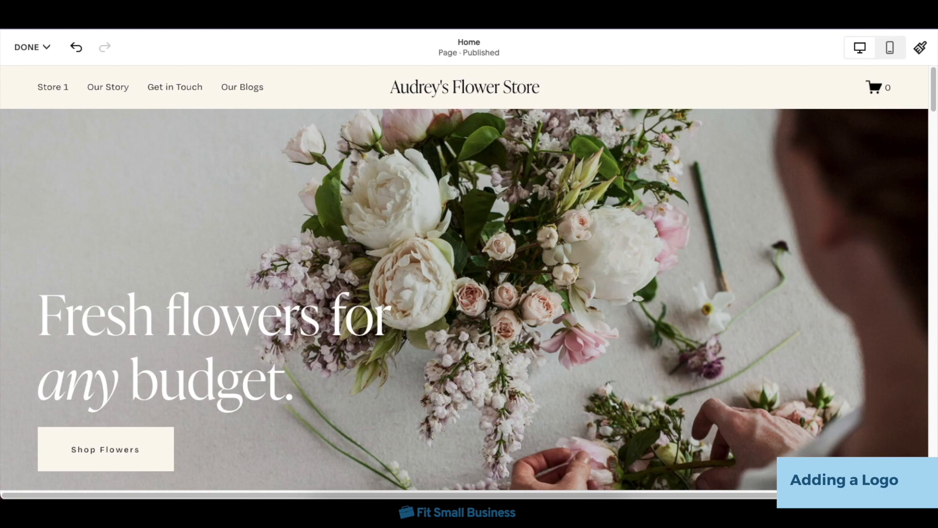
Step: Upload logo.png as the site logo in the header and finish editing the site title and logo
click(475, 93)
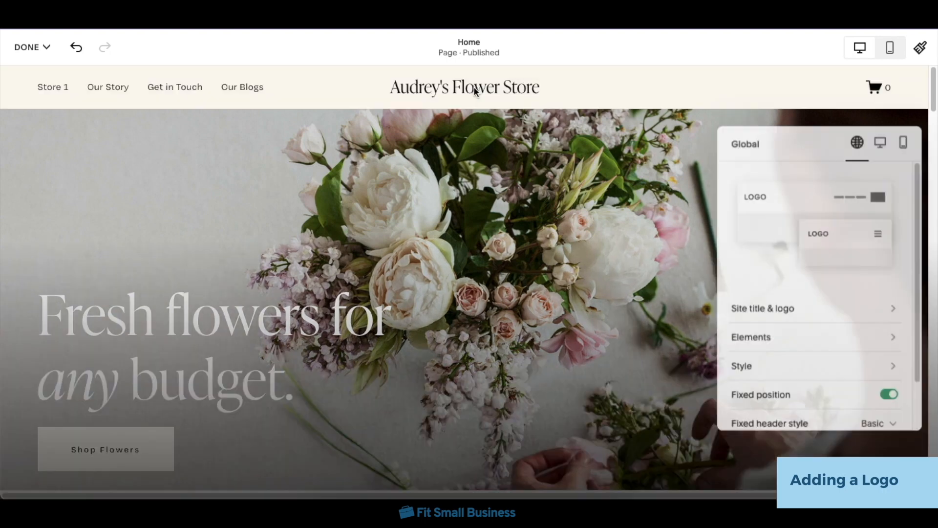
click(872, 307)
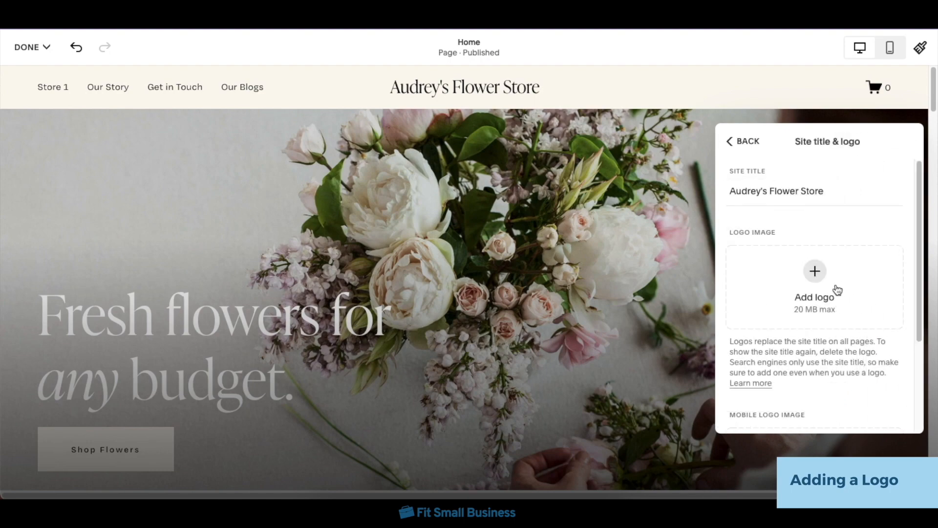
click(815, 272)
click(817, 302)
double_click(487, 177)
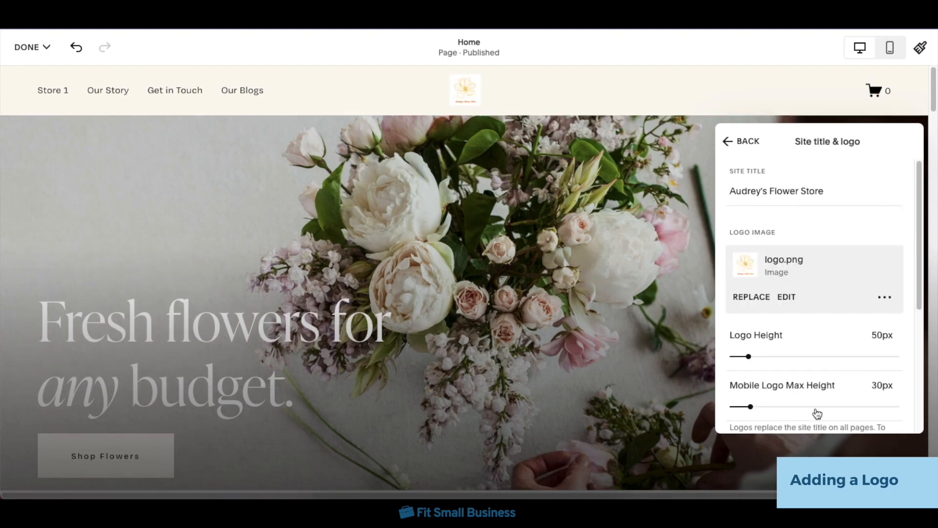
click(748, 142)
click(685, 208)
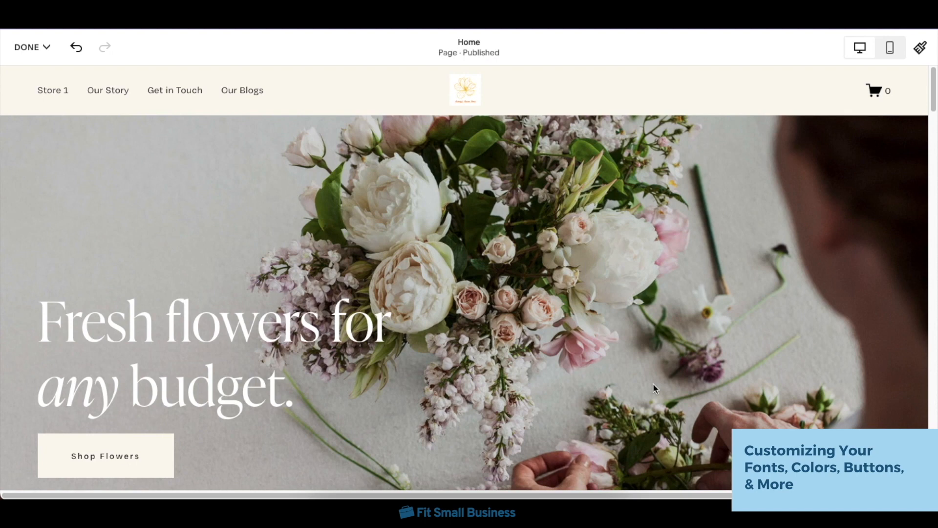
Step: Switch the site's font pack to the Fino serif pack in the site styles and review the global text styles
click(922, 55)
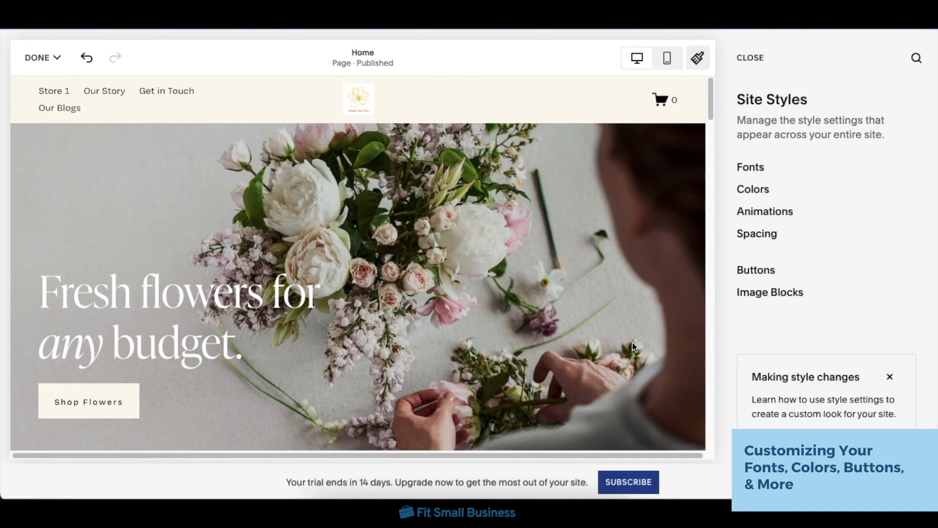
click(751, 168)
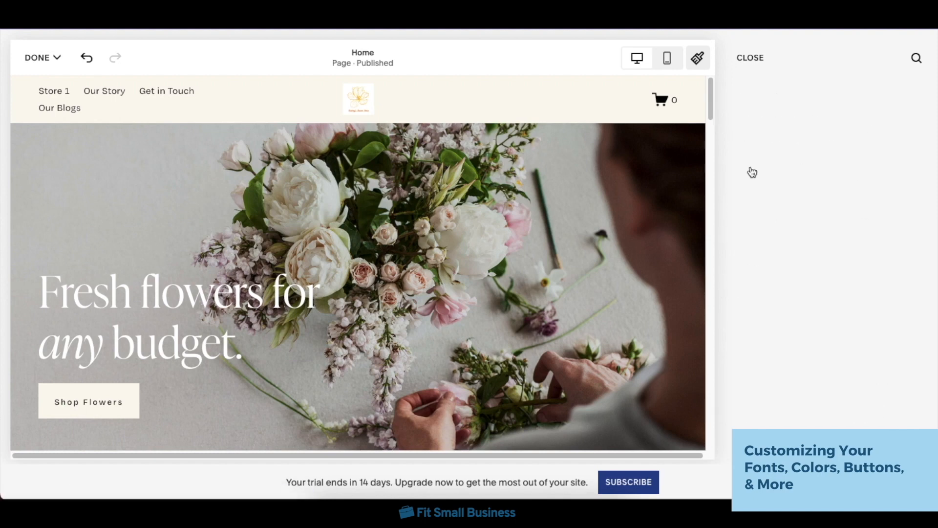
click(870, 258)
scroll(891, 274, down, 3)
scroll(889, 281, up, 3)
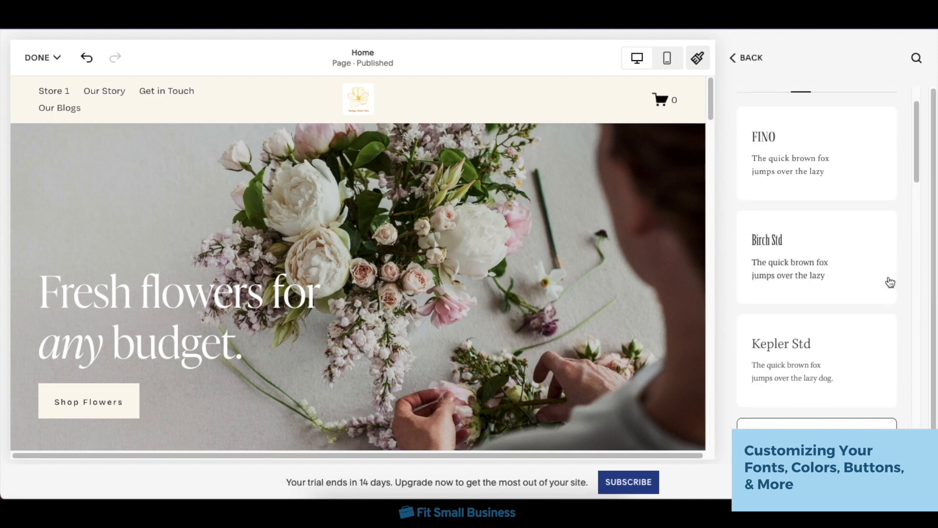
click(859, 234)
click(758, 59)
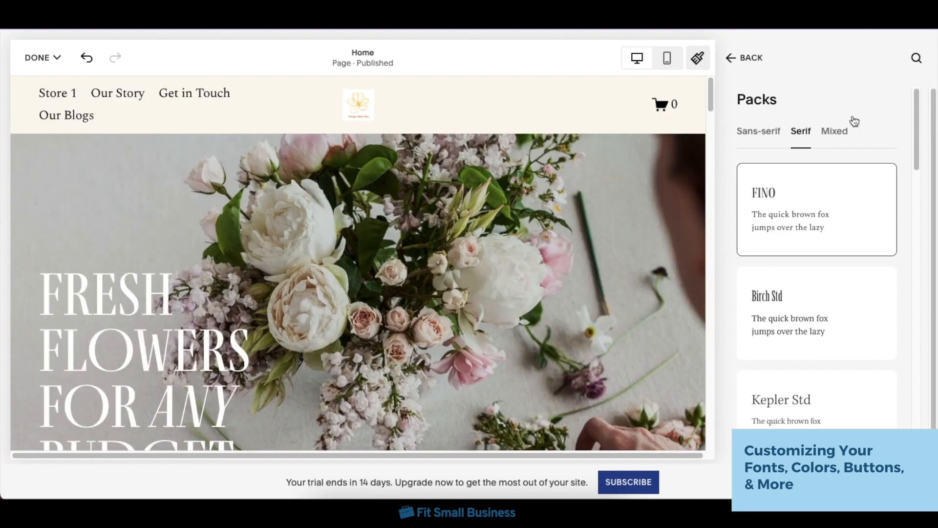
scroll(829, 353, down, 3)
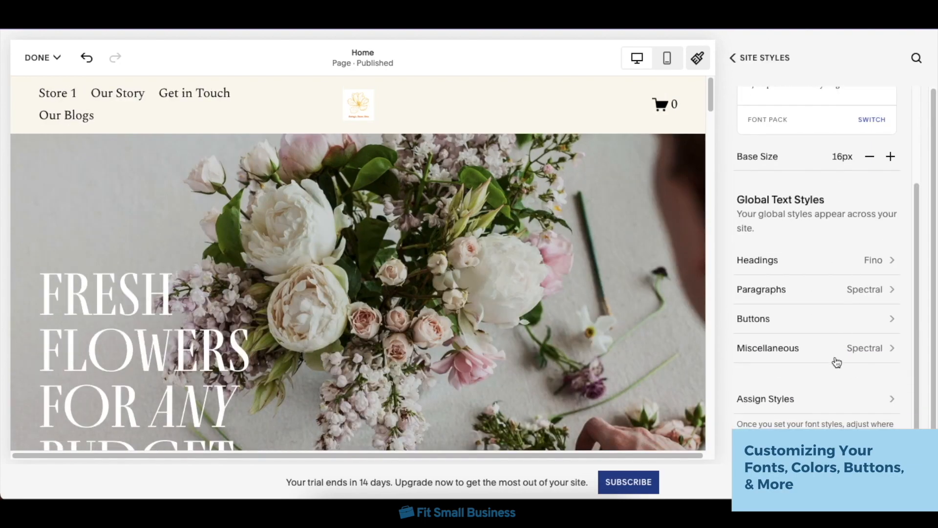
scroll(825, 244, up, 3)
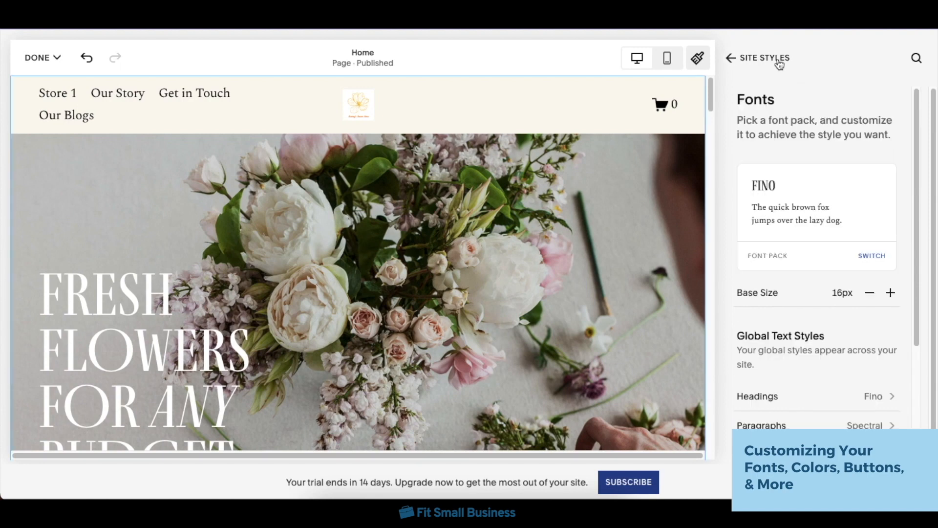
Step: Edit the site color palette by applying a preset with pink and yellow, and look over the color themes
click(778, 61)
click(798, 188)
click(816, 237)
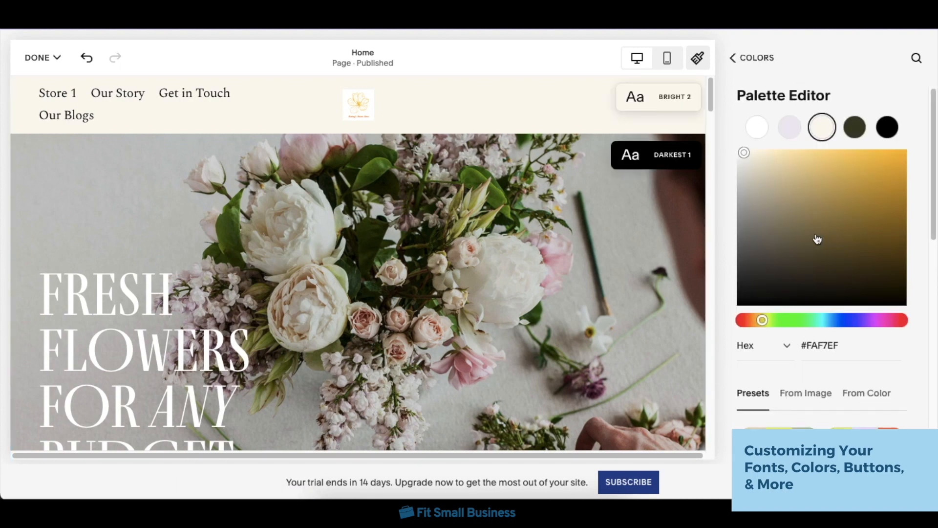
scroll(825, 371, down, 4)
click(835, 398)
click(760, 58)
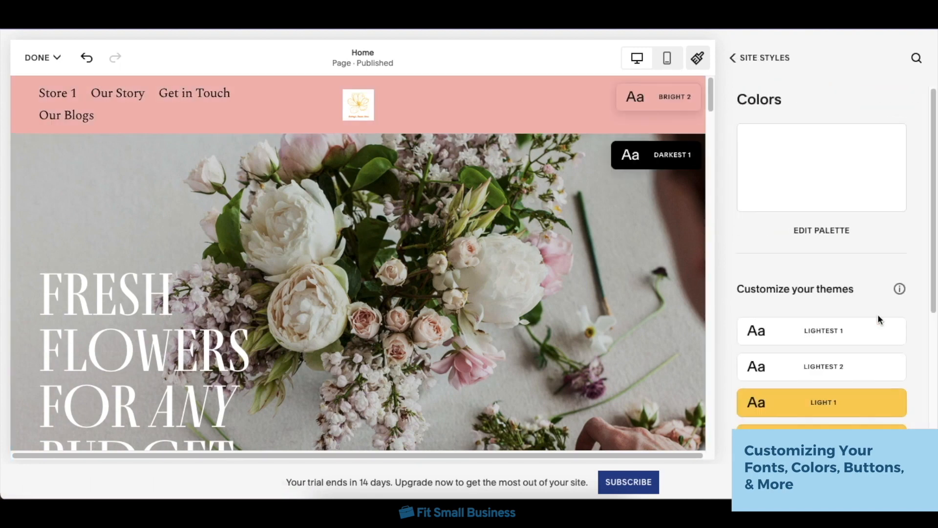
scroll(868, 366, down, 4)
scroll(858, 411, up, 5)
Step: Examine the site-wide style settings for primary, secondary and tertiary buttons
click(781, 58)
click(765, 266)
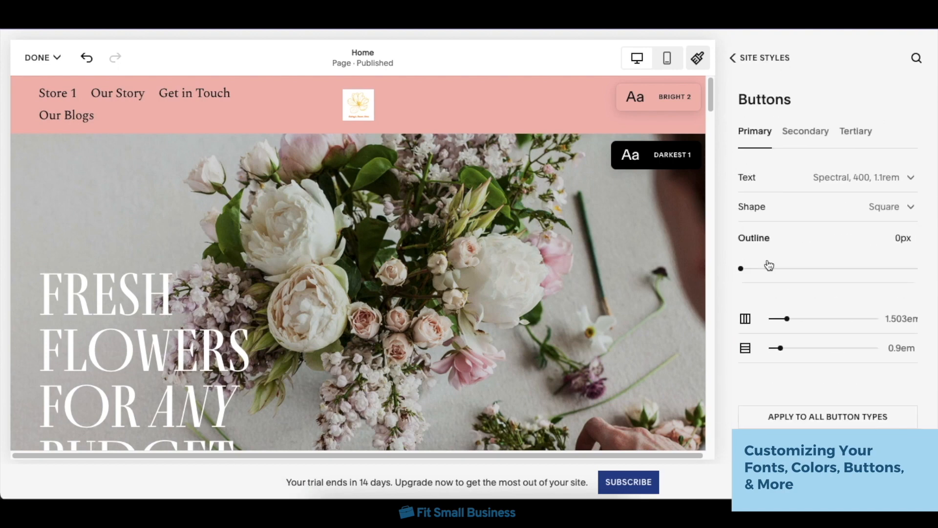
click(812, 137)
click(853, 132)
click(768, 135)
click(781, 57)
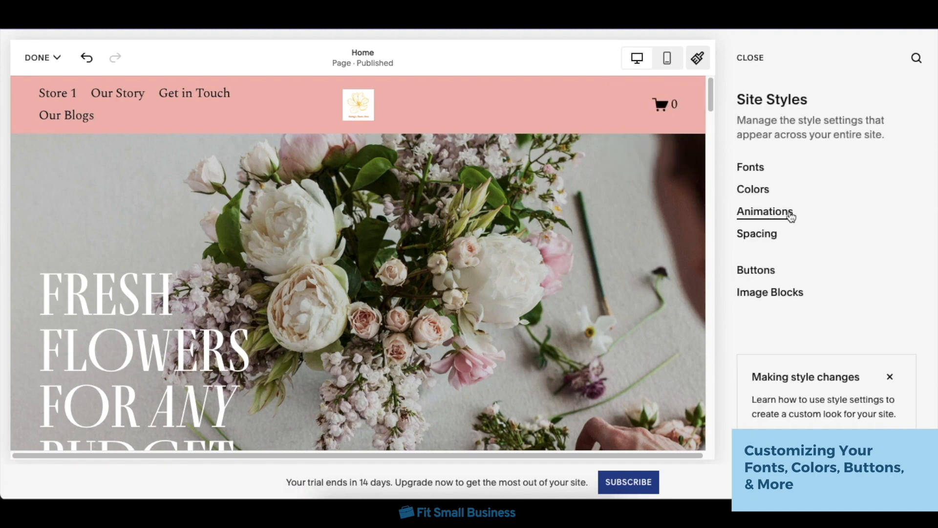
Step: Set the site animation style to Slide at Medium speed
click(790, 223)
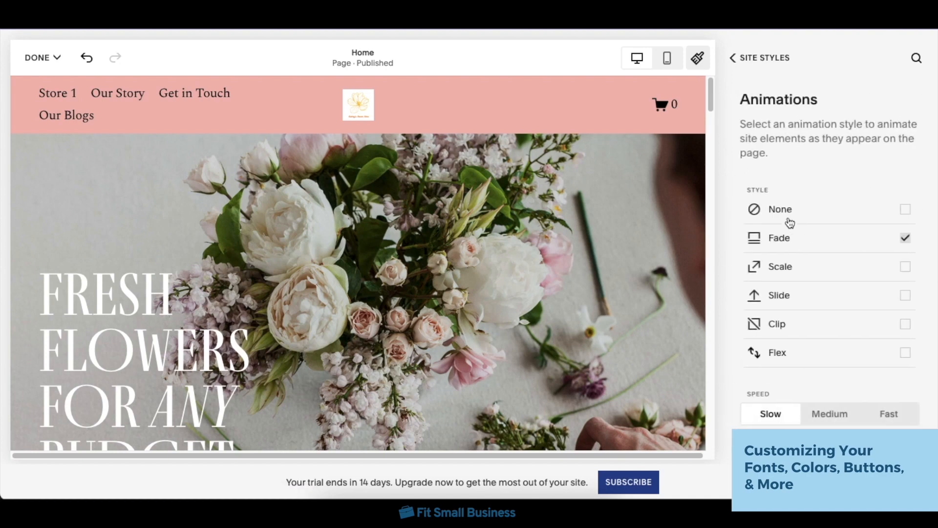
click(876, 295)
click(848, 413)
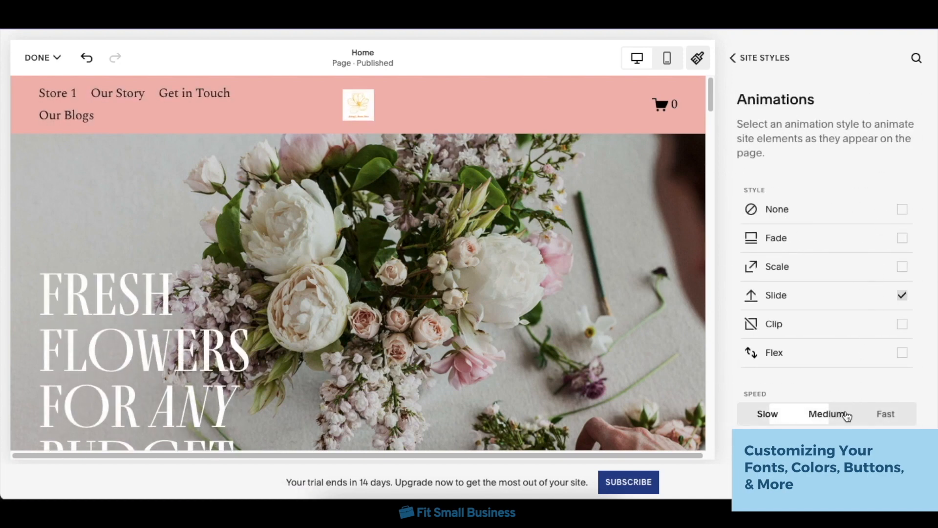
click(785, 59)
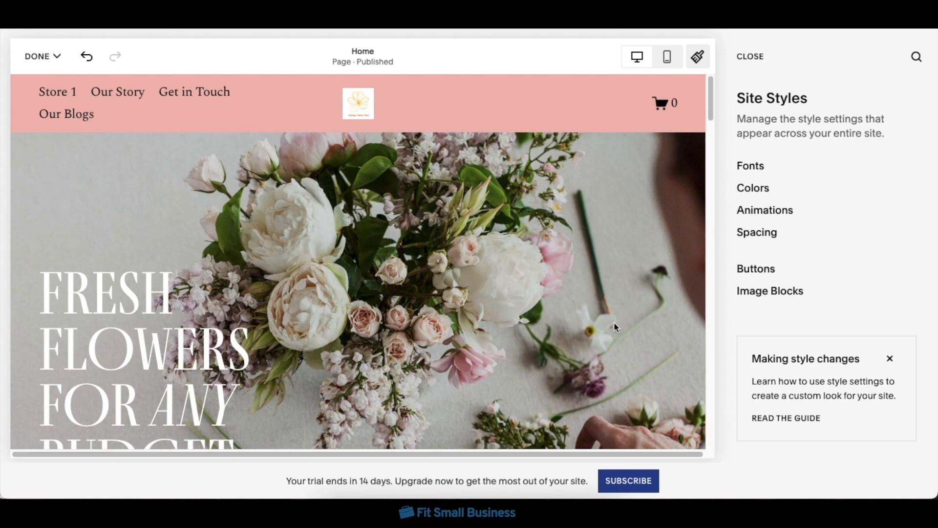
Step: Finish editing the Home page and open the Site Availability settings
click(51, 58)
click(53, 101)
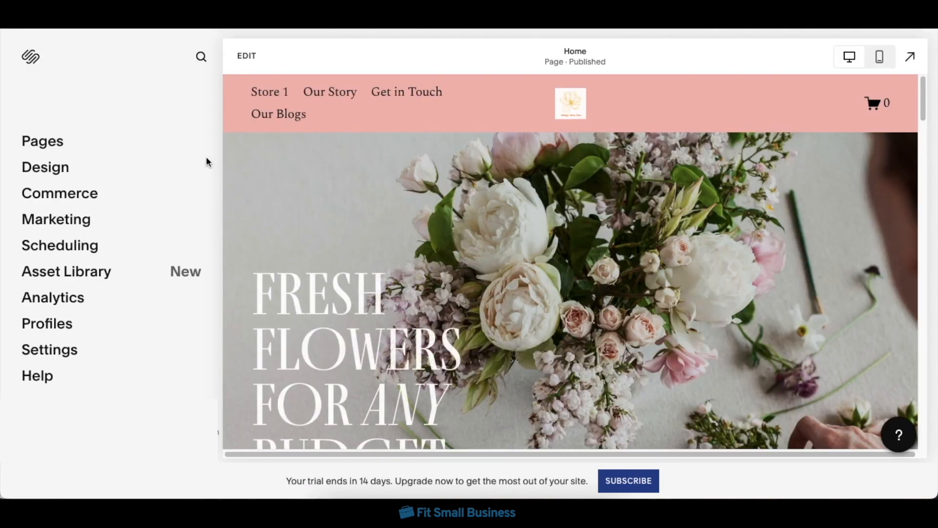
click(77, 350)
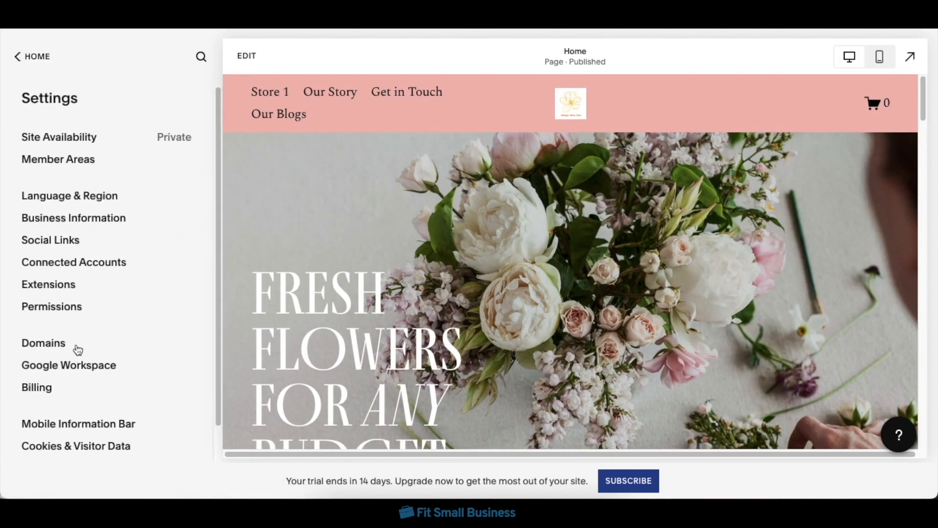
click(166, 136)
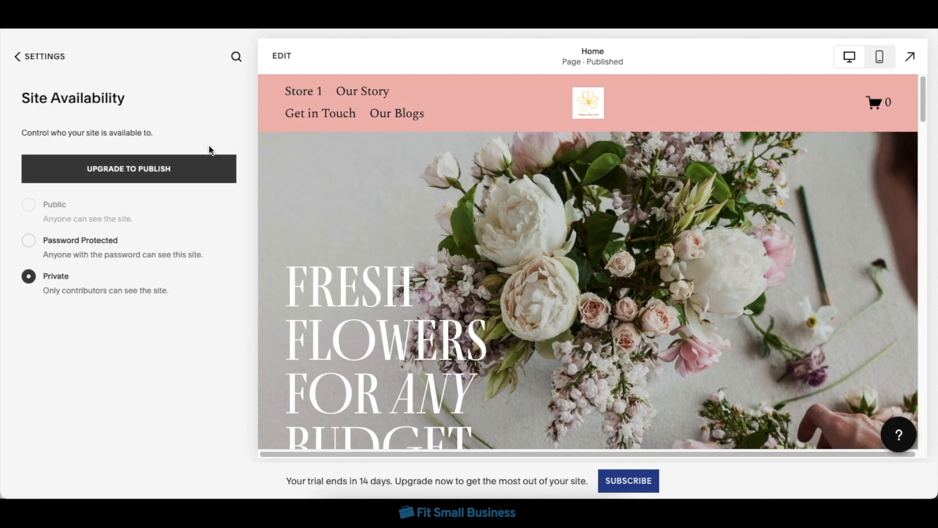
Step: Start the upgrade to publish the site and compare the features and prices of the available plans
click(205, 174)
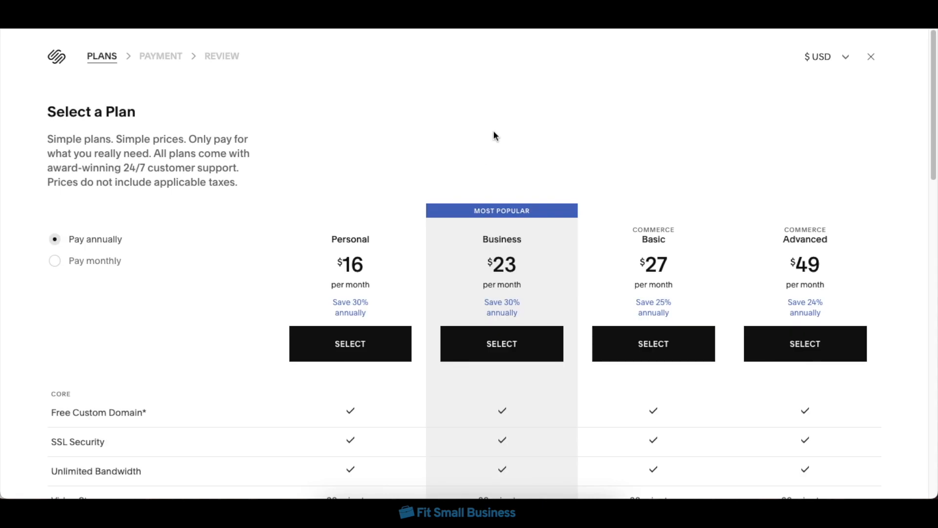
scroll(494, 131, down, 1)
scroll(724, 95, down, 4)
scroll(726, 94, down, 6)
scroll(734, 277, up, 10)
scroll(733, 274, up, 1)
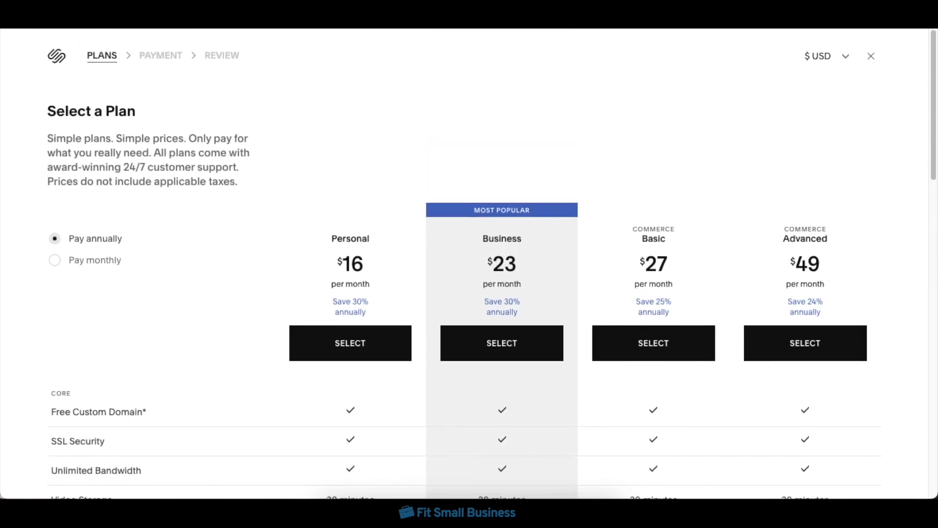
Step: Select the Business plan with annual payment and review the payment form and order summary
click(521, 360)
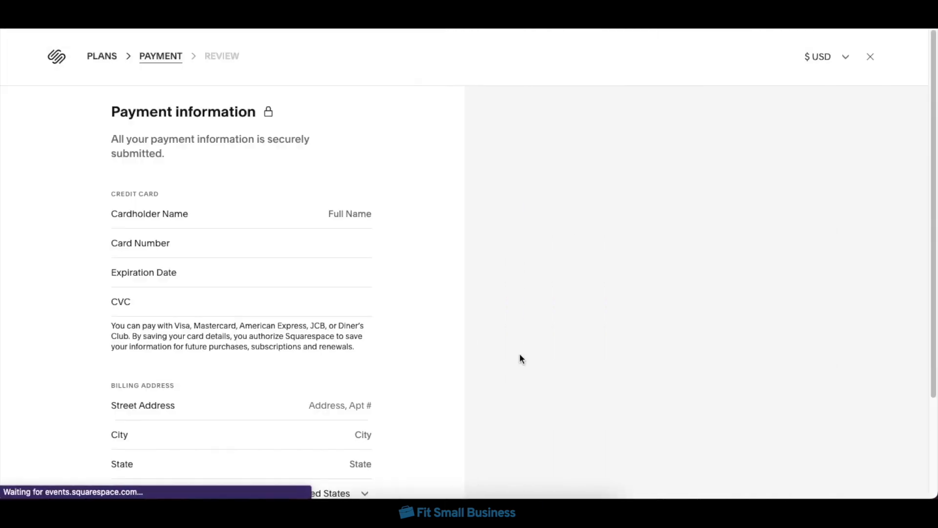
scroll(441, 345, down, 3)
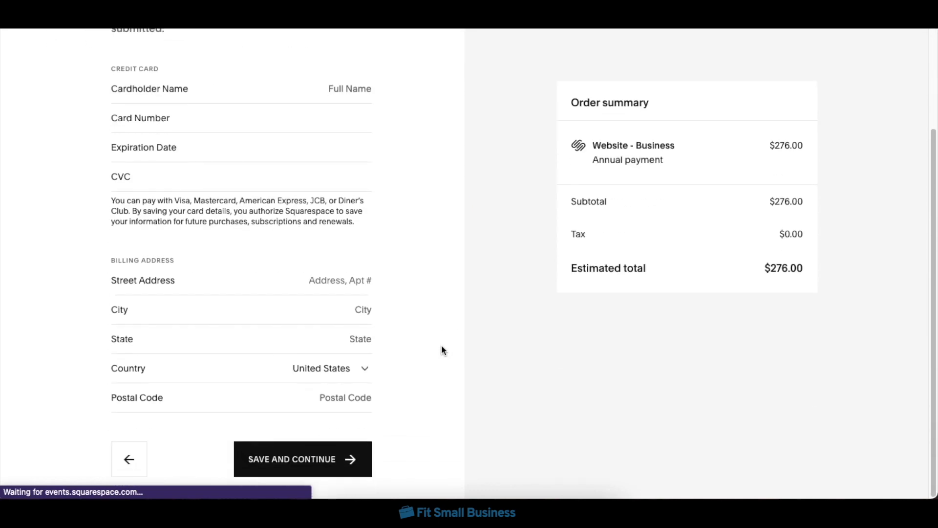
scroll(441, 350, up, 3)
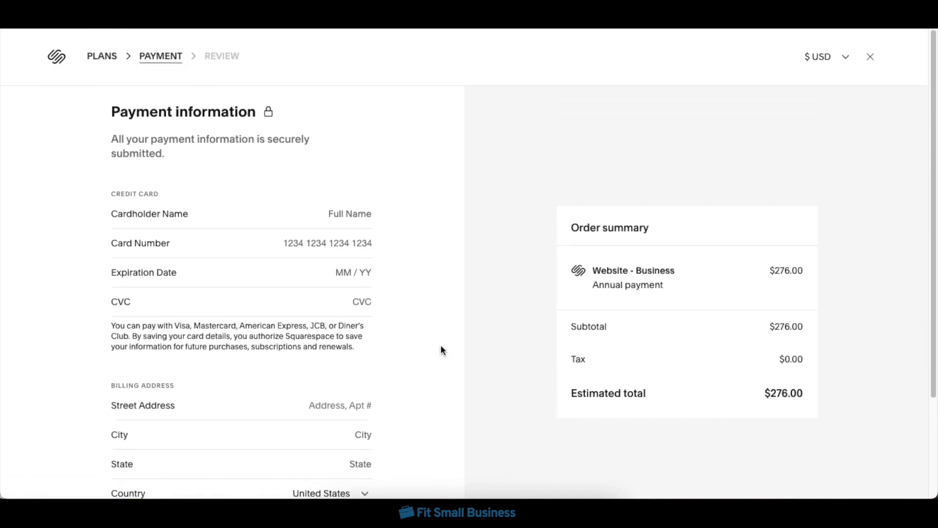
scroll(441, 350, down, 3)
scroll(441, 350, up, 1)
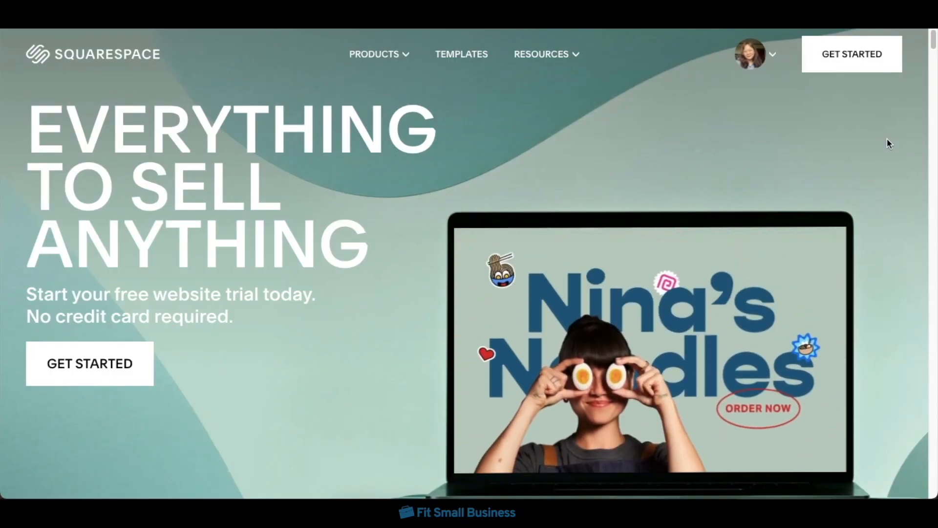
scroll(888, 140, down, 8)
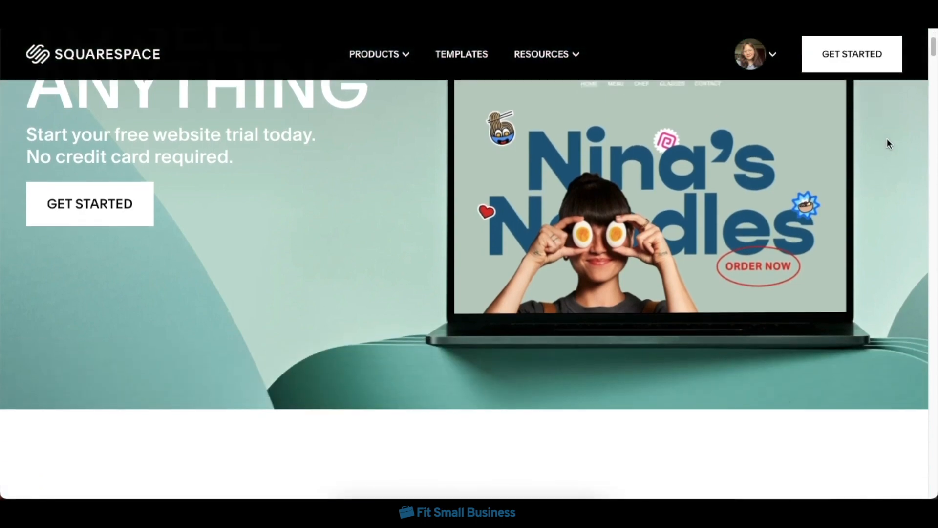